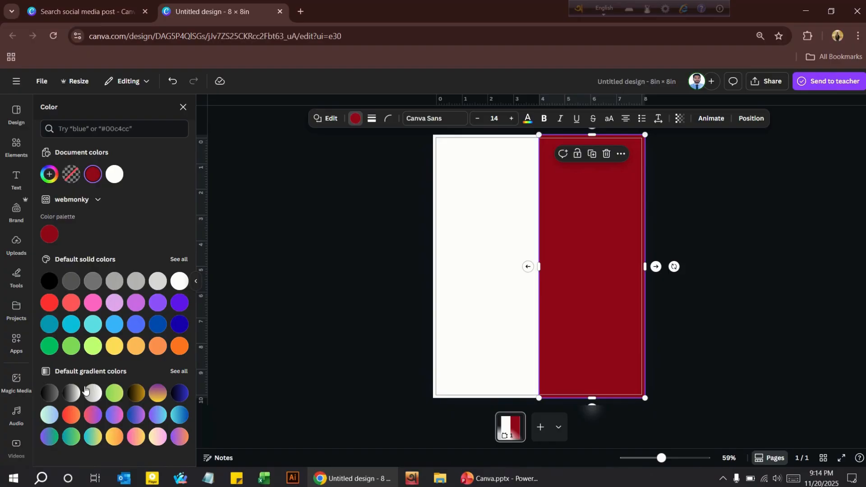
- Recolor the red rectangle to a custom dark green and pull its inner edge slightly inward to narrow it
click(51, 348)
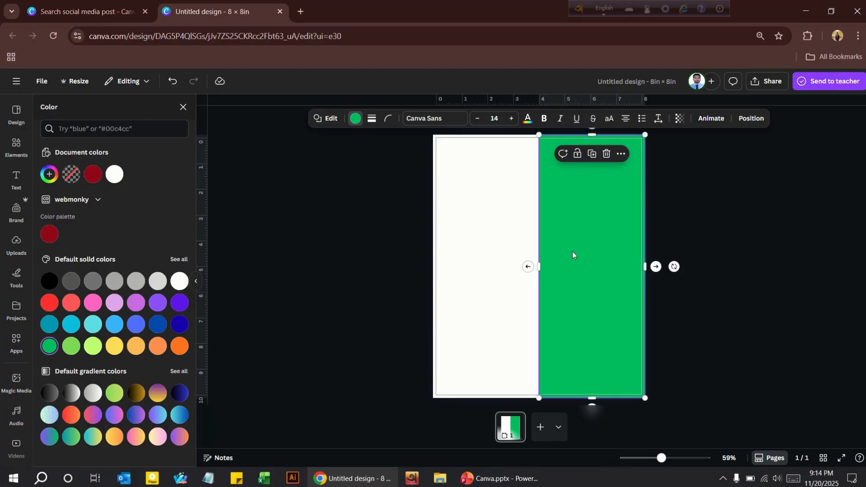
drag(539, 266, 544, 265)
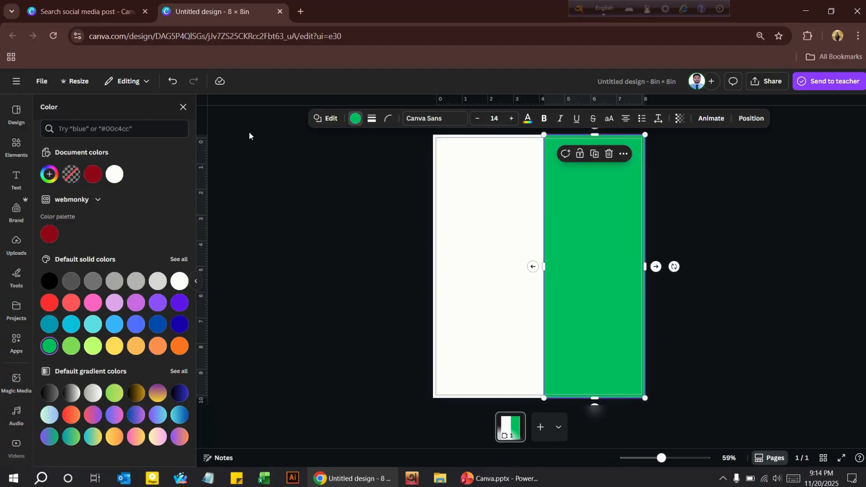
click(51, 177)
drag(175, 232, 166, 246)
click(183, 107)
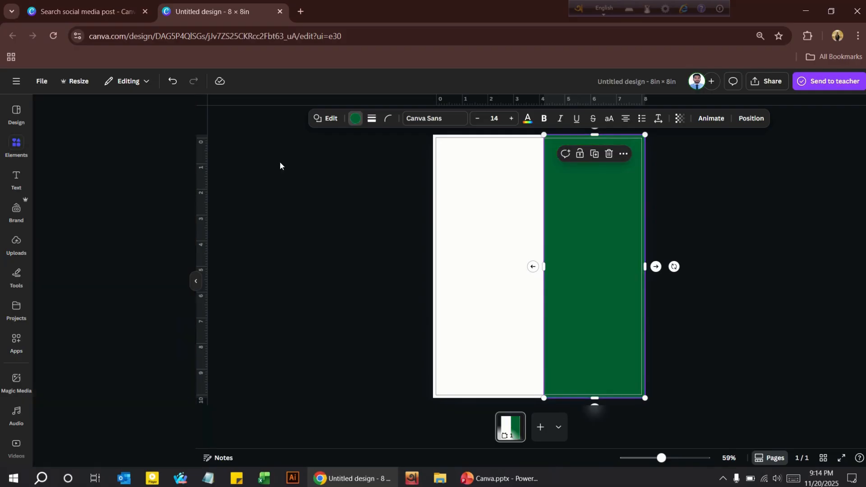
click(327, 183)
mouse_move(526, 2)
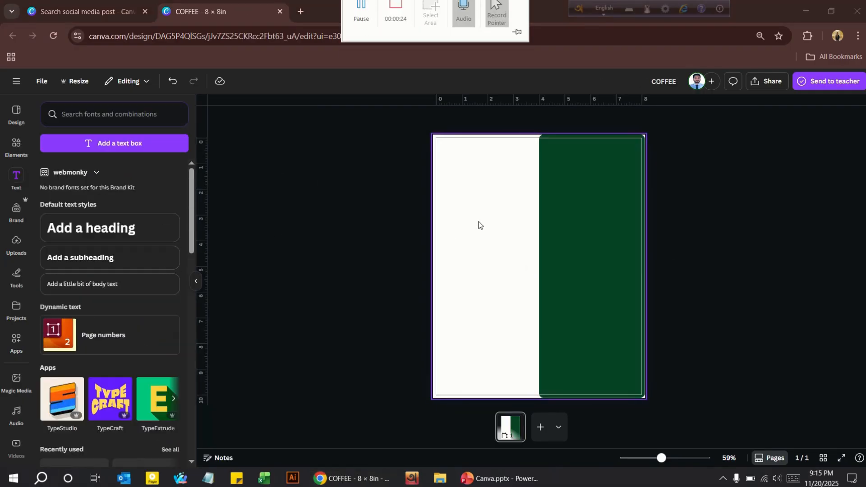
- Paste the COFFEE heading onto the white half and duplicate it into a vertical stack of four lines
click(489, 250)
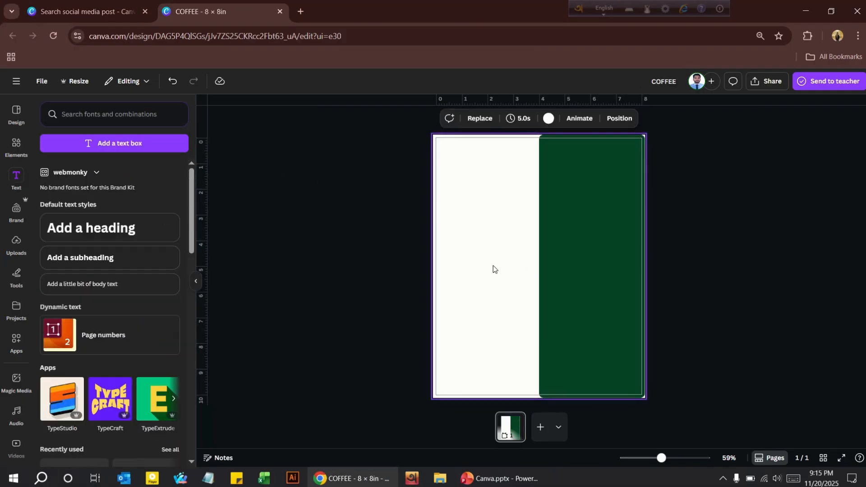
key(ctrl+v)
click(512, 140)
drag(491, 190, 490, 230)
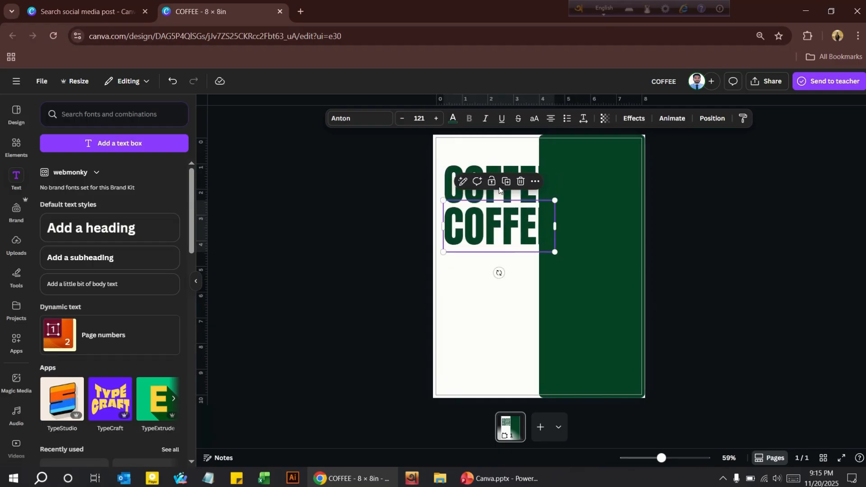
click(507, 180)
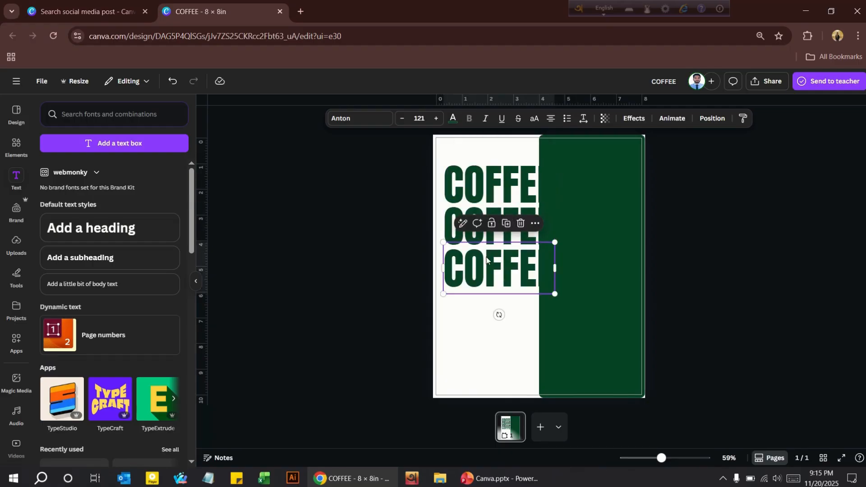
click(507, 224)
- Select all four COFFEE lines together and move them down to the vertical middle of the page
click(386, 190)
drag(400, 179, 500, 311)
drag(497, 249, 496, 269)
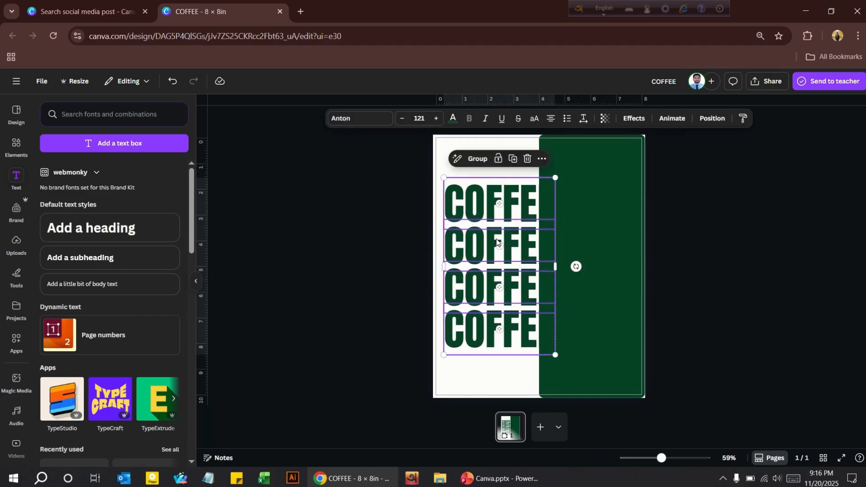
click(365, 25)
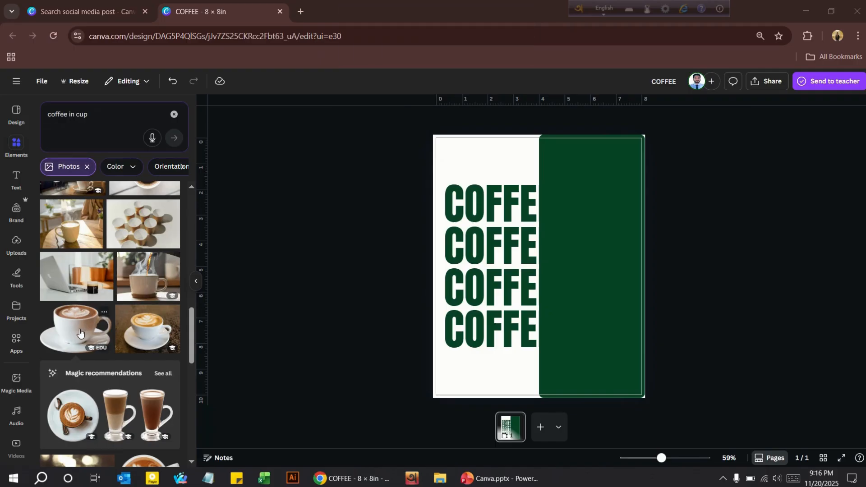
- Add the photo of the white latte cup on a saucer and bring it to the front of the COFFEE text
click(79, 333)
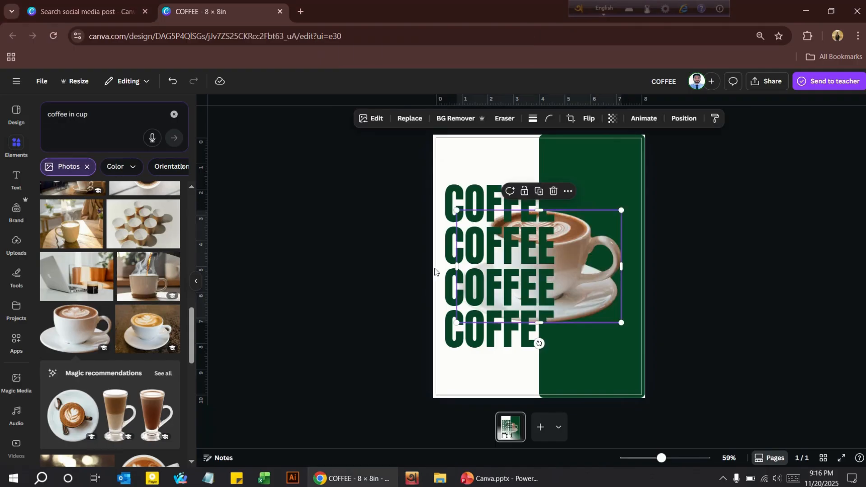
right_click(456, 211)
mouse_move(504, 285)
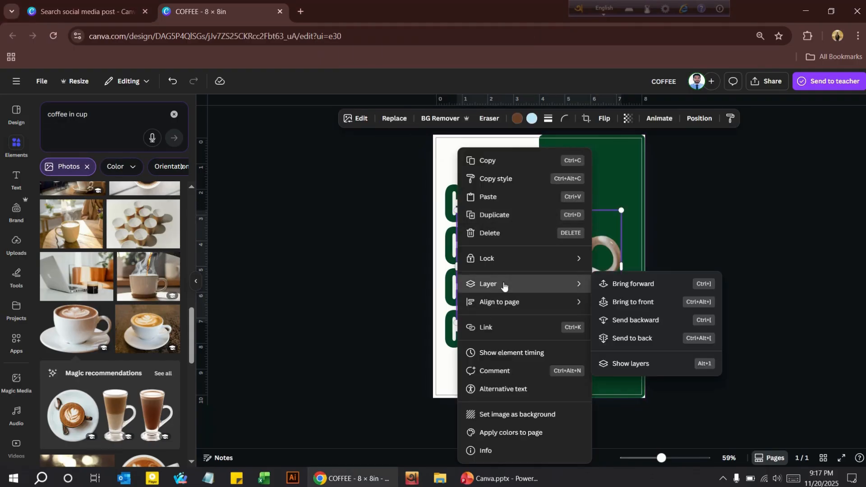
click(651, 301)
- Shrink the coffee cup photo and center it over the white and green divide, overlapping the lower COFFEE lines
drag(554, 260, 559, 307)
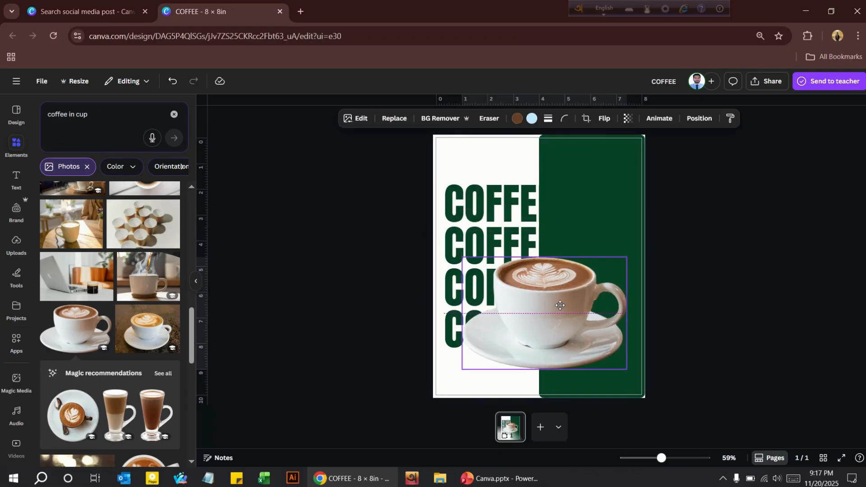
drag(461, 257, 508, 291)
drag(579, 343, 550, 306)
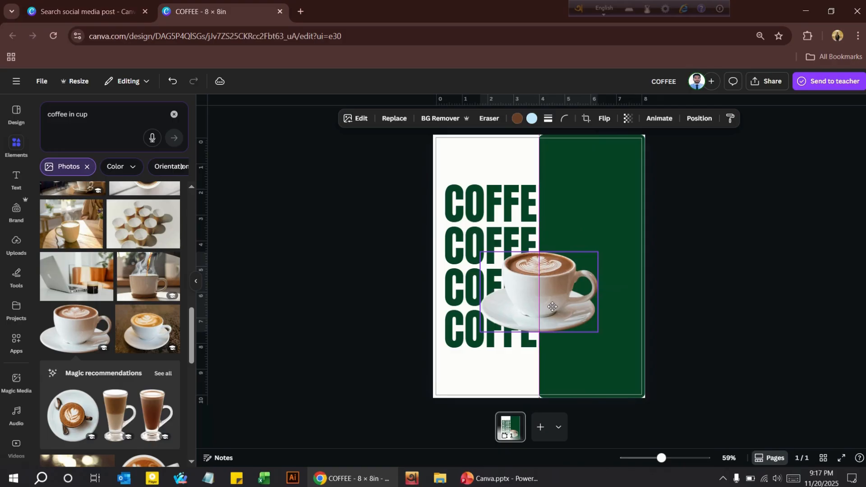
- Search the elements for "black glow" without the photo filter and show all the graphics results
click(95, 121)
text(blac)
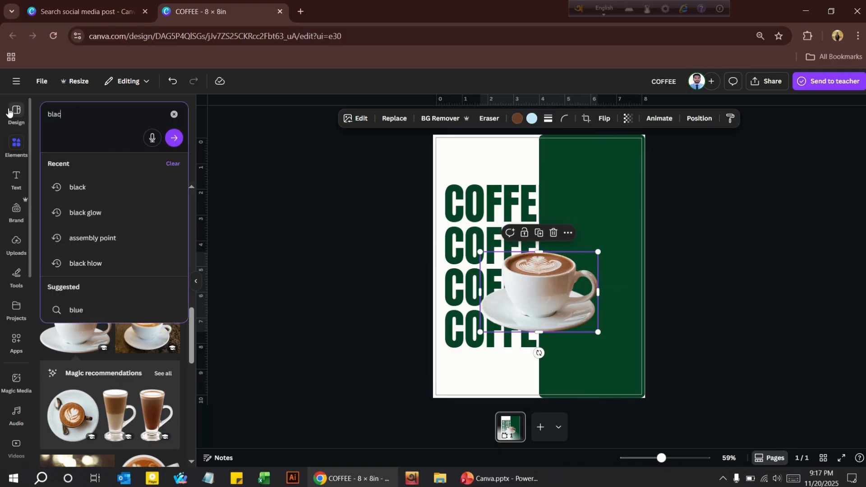
text(k glow)
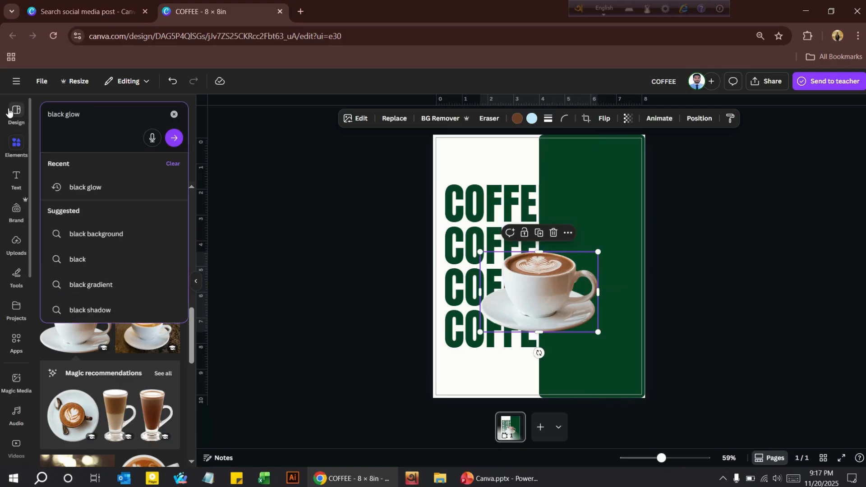
click(128, 187)
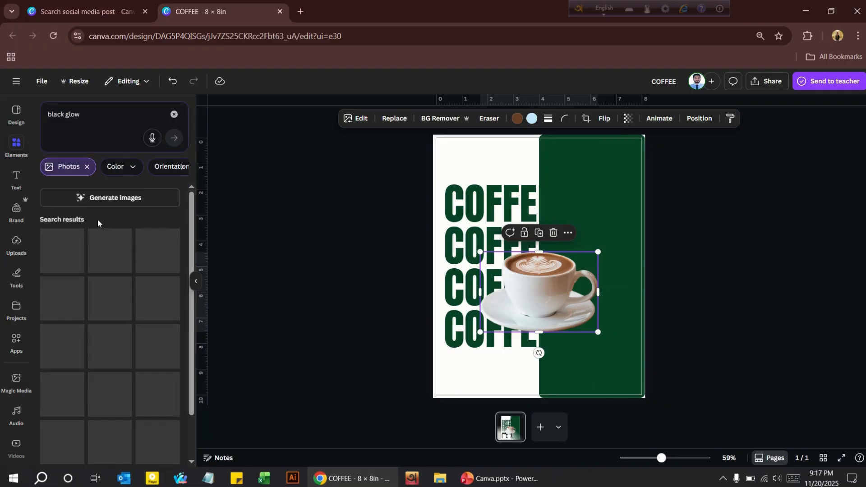
click(87, 166)
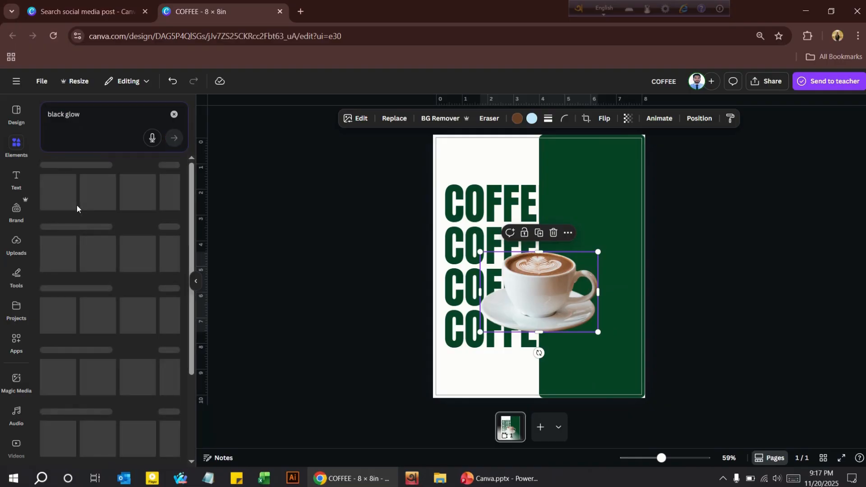
click(169, 220)
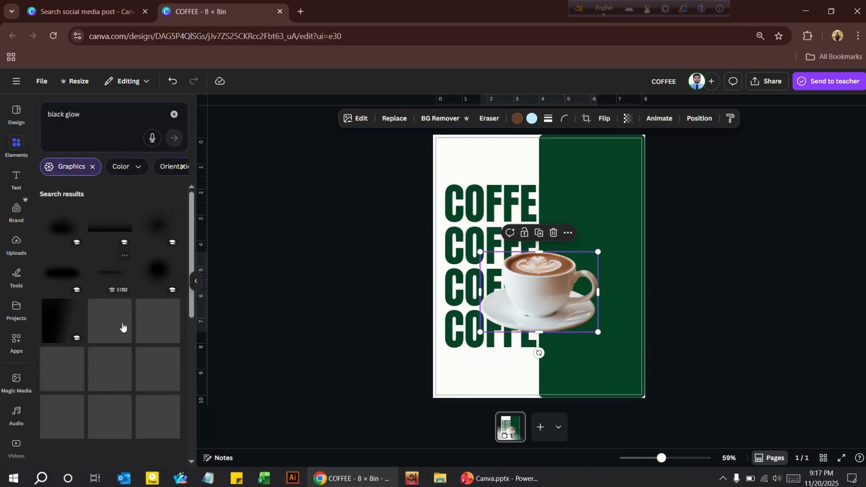
- Add the thin black glow graphic as a shadow beneath the saucer and send it backward behind the cup
click(110, 273)
drag(547, 264, 551, 322)
right_click(550, 322)
mouse_move(595, 286)
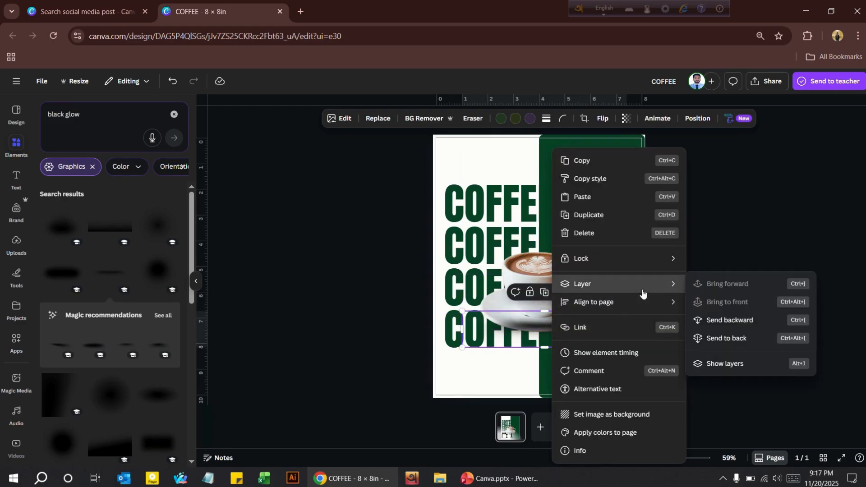
click(745, 321)
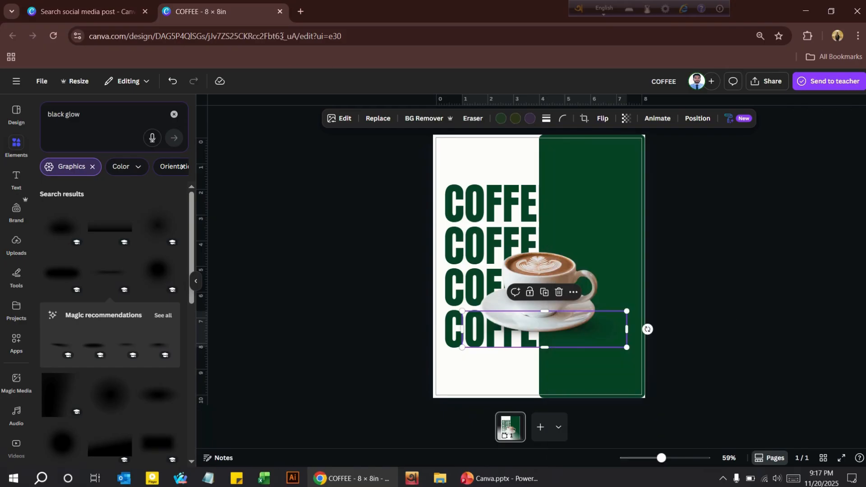
mouse_move(354, 2)
click(362, 27)
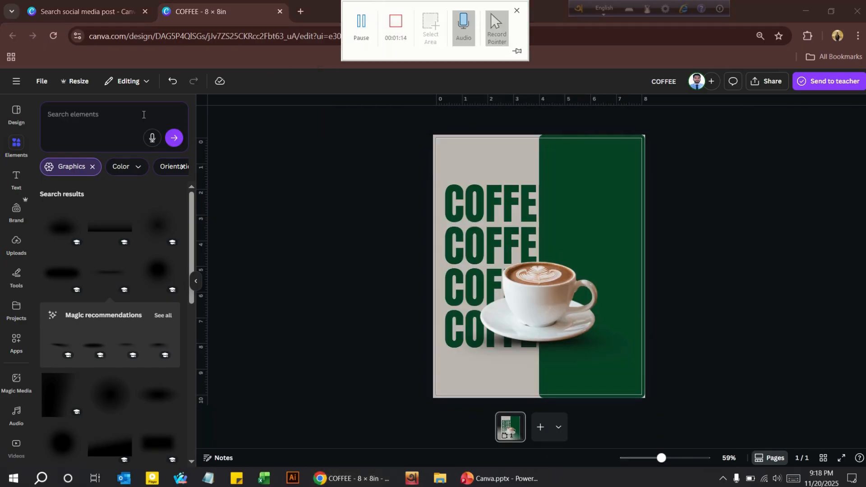
- Search the graphics for "white fume" and browse the results for a steam effect
click(84, 115)
text(white fume)
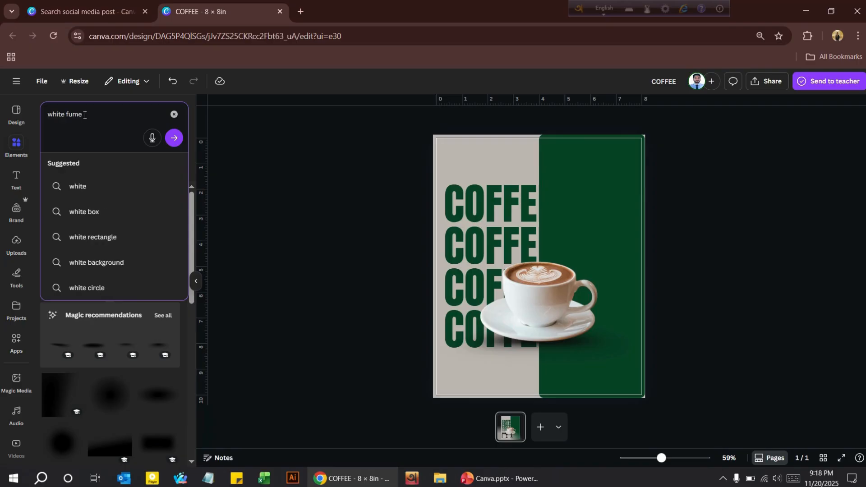
key(Return)
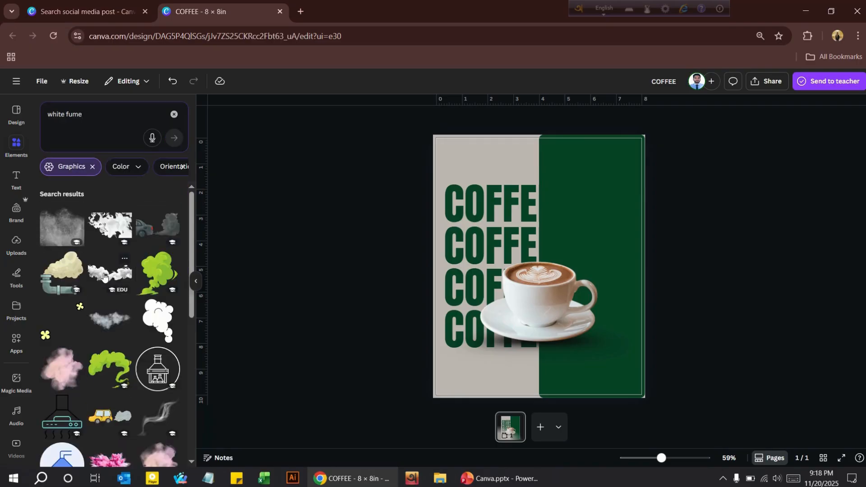
scroll(110, 289, down, 5)
scroll(114, 300, down, 5)
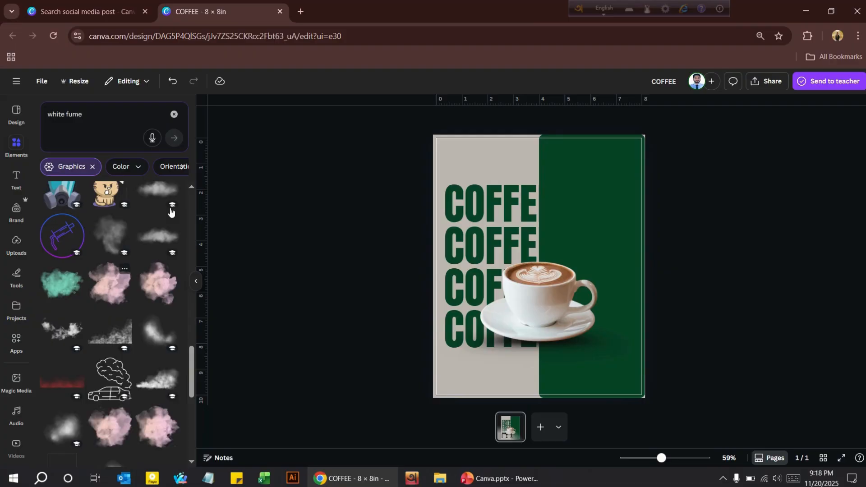
click(362, 27)
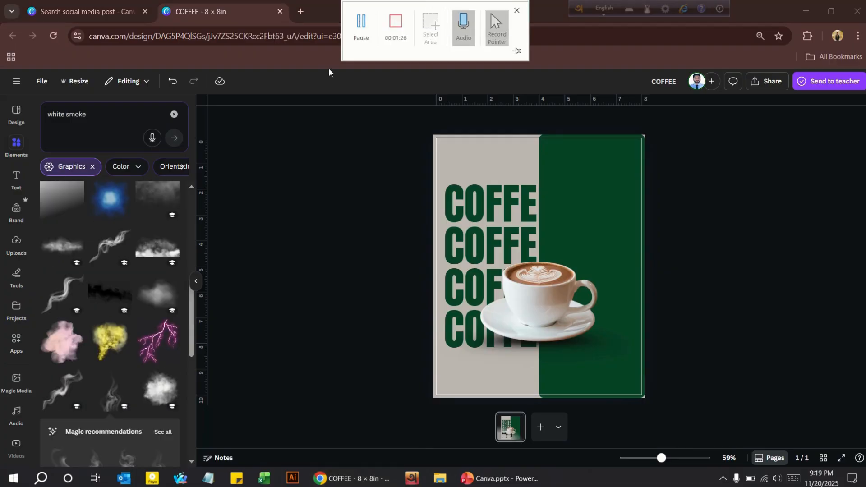
- Position the white smoke graphic so it rises directly above the coffee cup
click(566, 244)
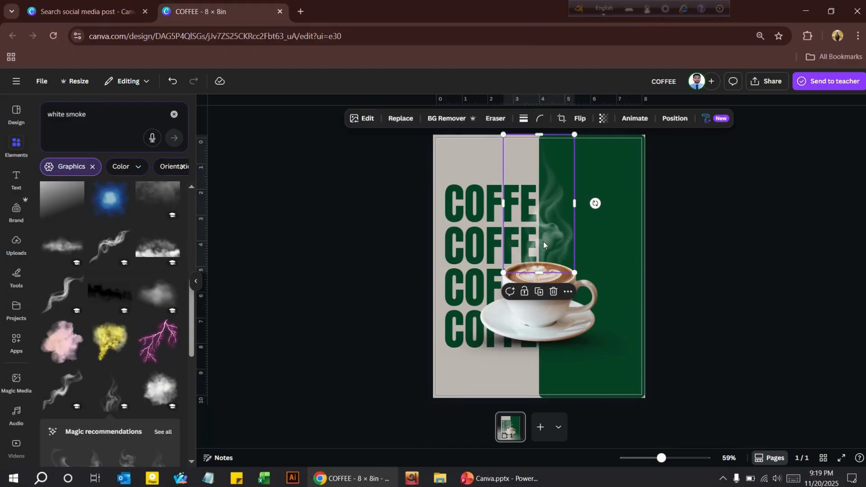
drag(544, 244, 540, 242)
- Search the graphics for "coffee" and add the scattered coffee beans to the page
double_click(76, 115)
text(c)
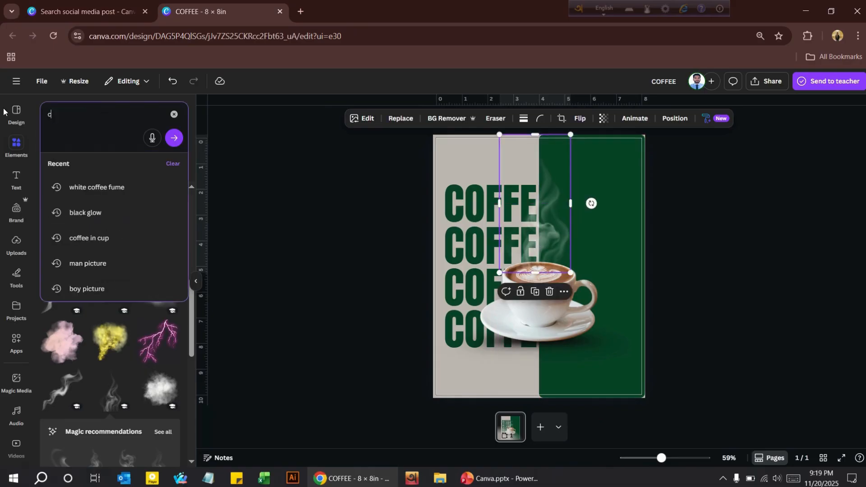
text(offee)
key(Return)
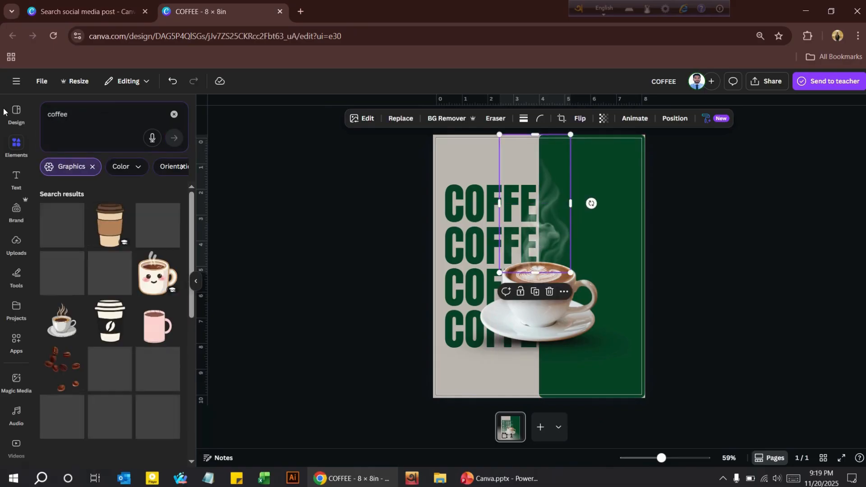
click(69, 379)
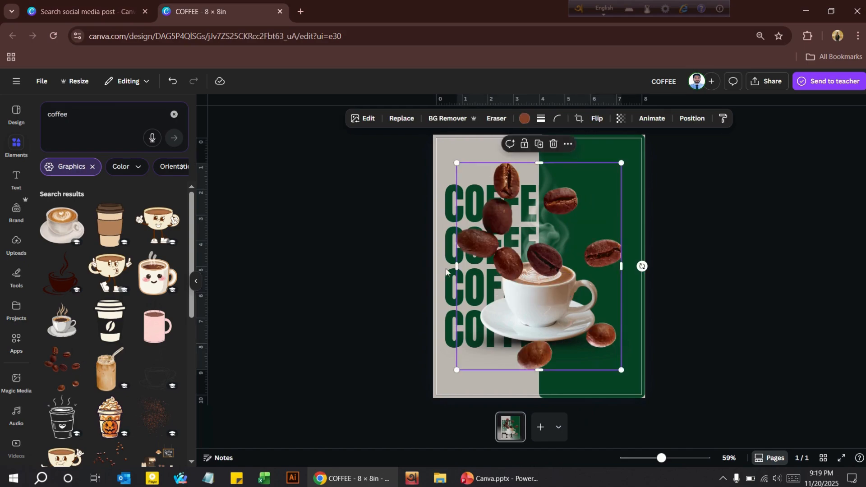
- Shrink the coffee beans graphic and position it above the cup, over the smoke
drag(509, 229, 560, 292)
drag(594, 355, 539, 213)
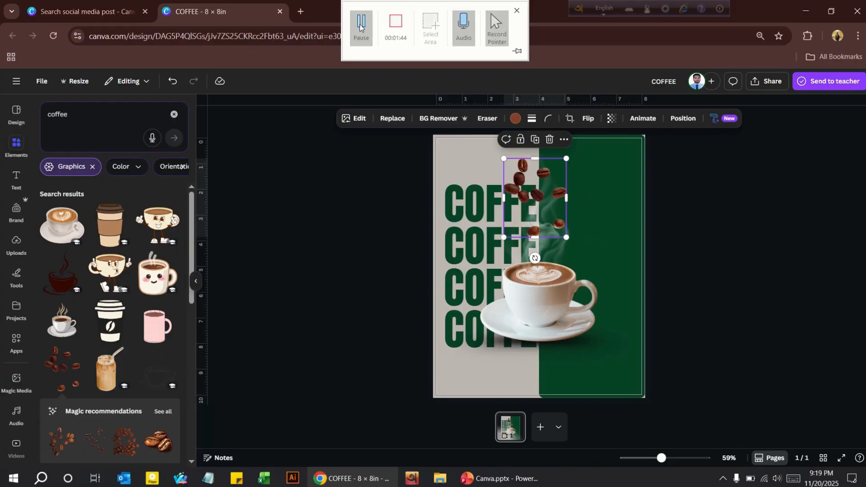
right_click(527, 190)
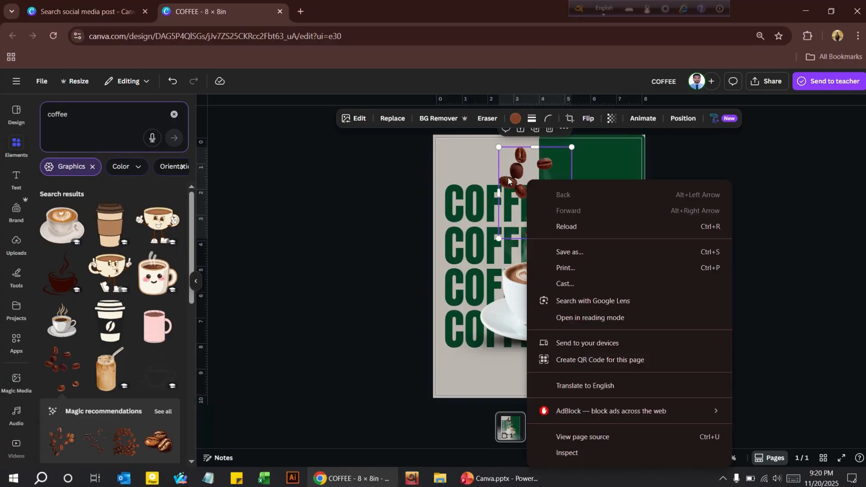
click(398, 180)
- Set the coffee beans' transparency to 49 and send them one layer backward
click(524, 185)
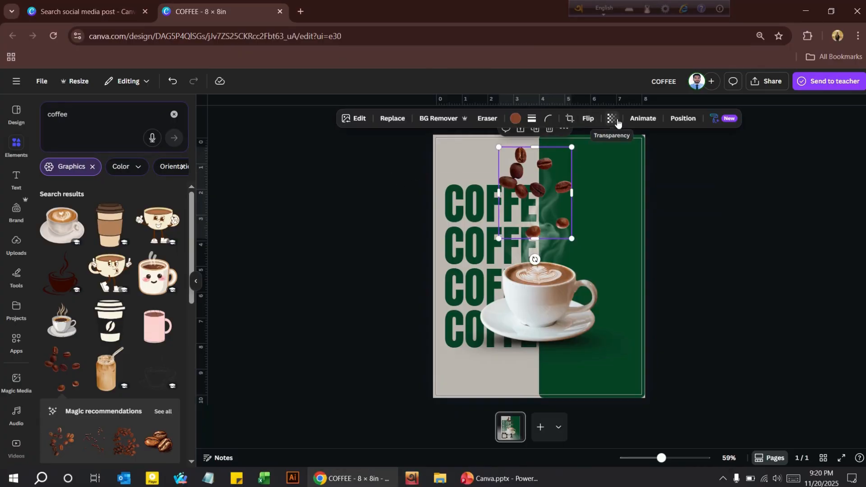
click(612, 118)
click(596, 155)
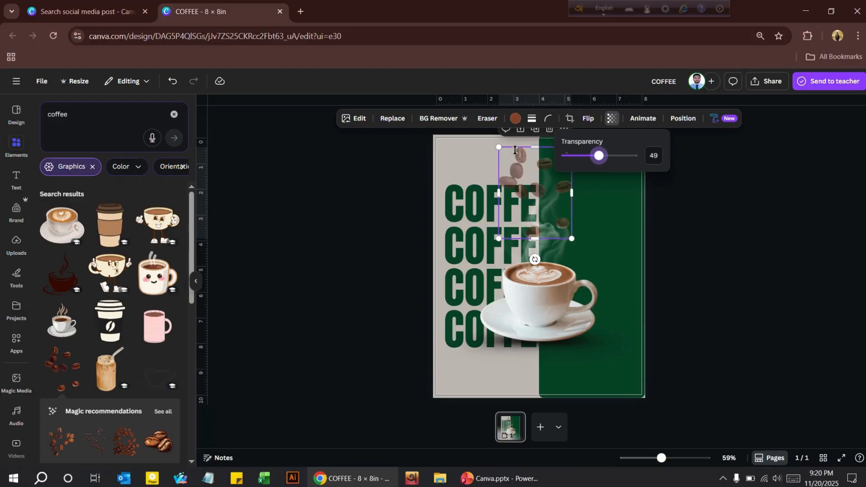
right_click(500, 148)
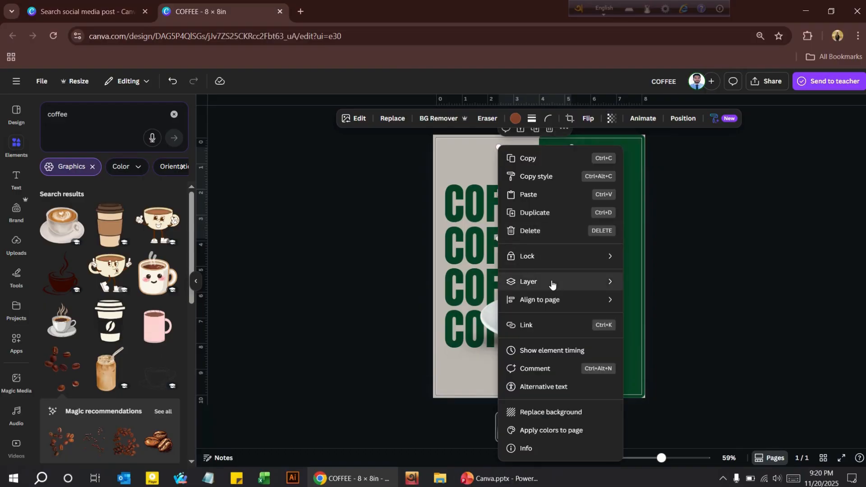
mouse_move(587, 281)
click(659, 323)
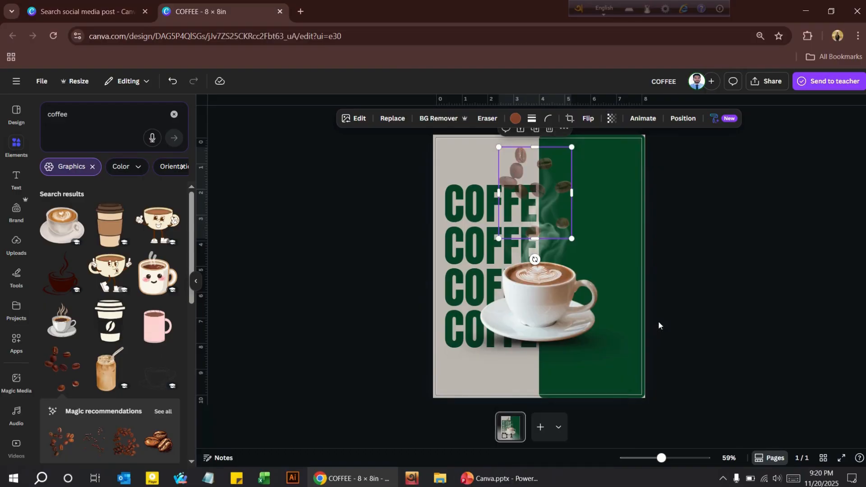
- Set the transparency of the scattered coffee beans above the cup to 60
click(612, 119)
drag(603, 156, 607, 156)
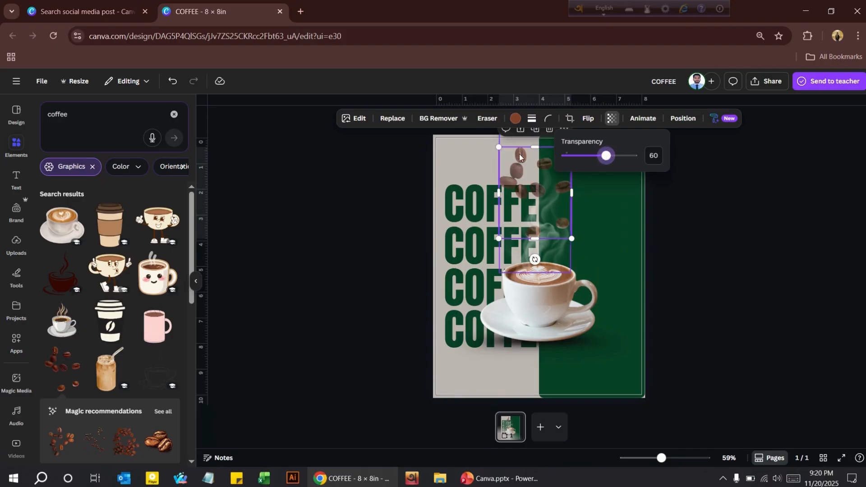
- Add the illustrated coffee beans from the full Magic recommendations and place them in the page's lower-left corner, with a copy in the upper-left corner
click(163, 411)
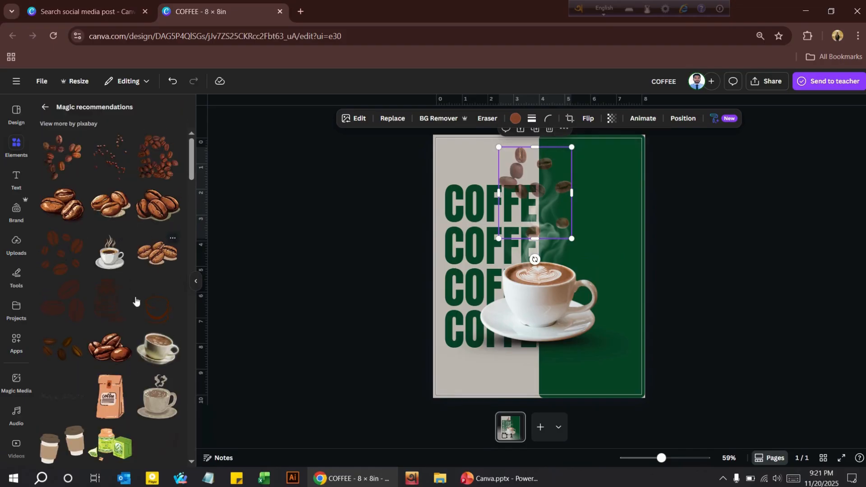
click(55, 203)
drag(546, 280, 442, 379)
drag(403, 352, 437, 128)
click(449, 344)
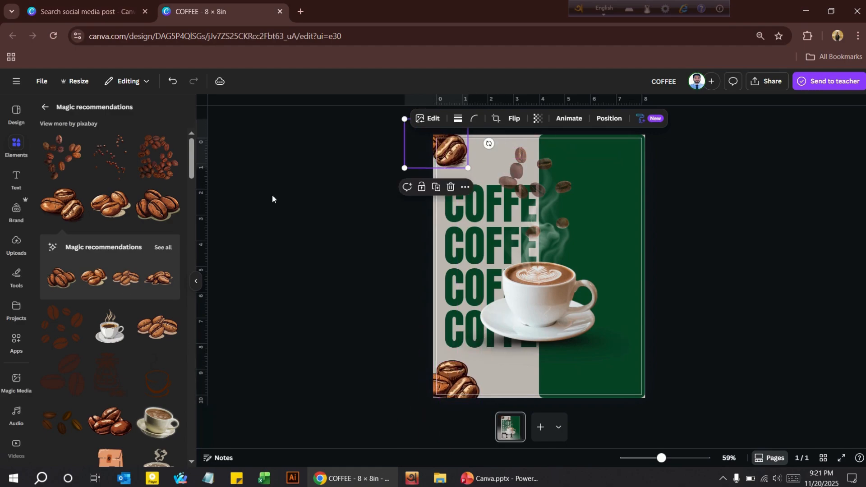
- Duplicate the upper-left illustrated coffee beans and place the copy across the green half's right edge
scroll(73, 350, down, 6)
scroll(92, 374, down, 5)
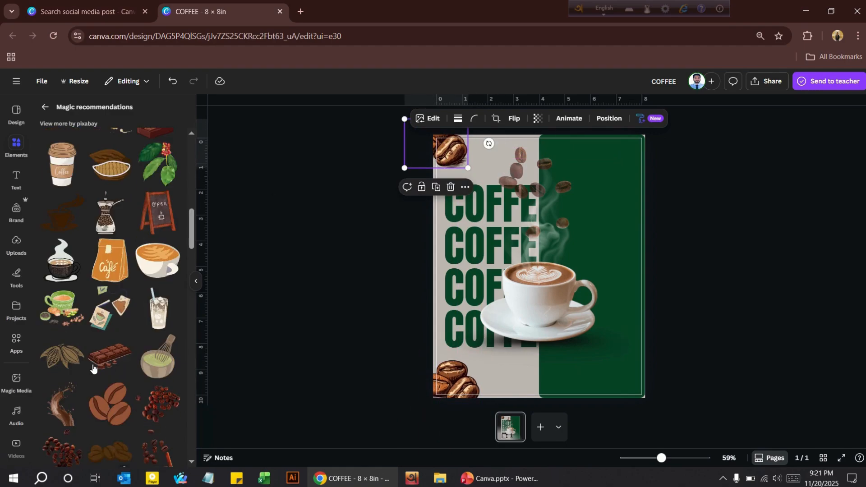
scroll(103, 386, down, 5)
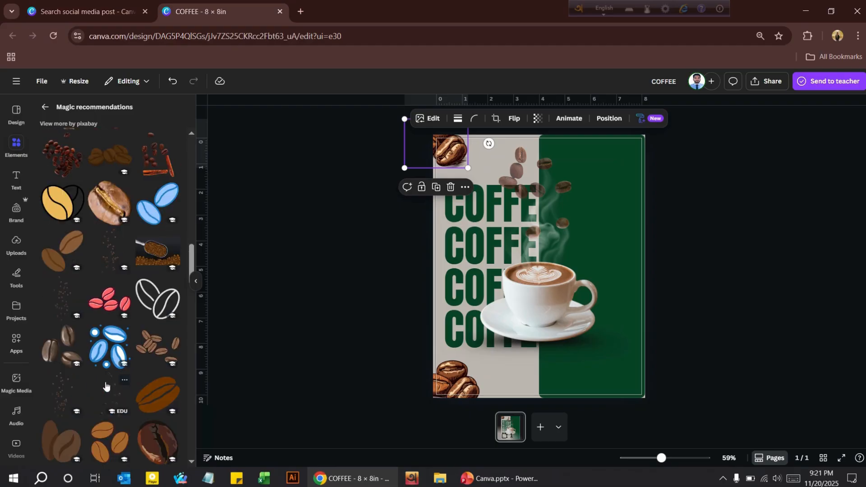
scroll(115, 390, up, 16)
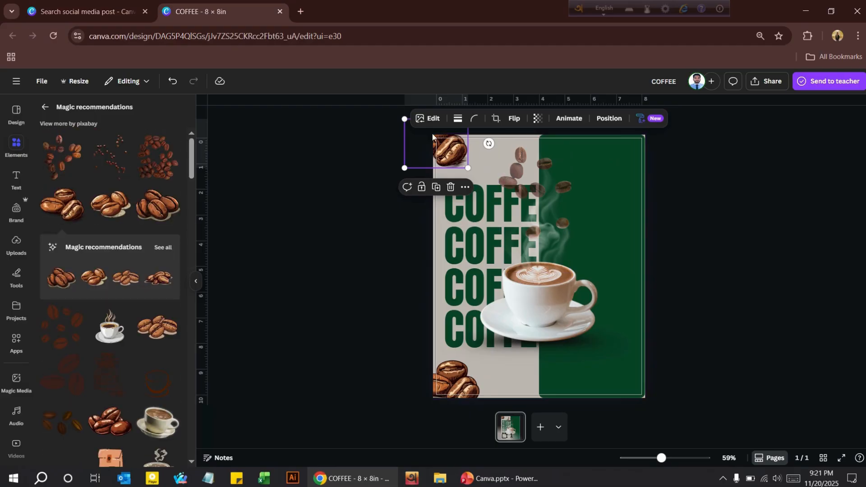
click(436, 187)
drag(498, 225, 660, 253)
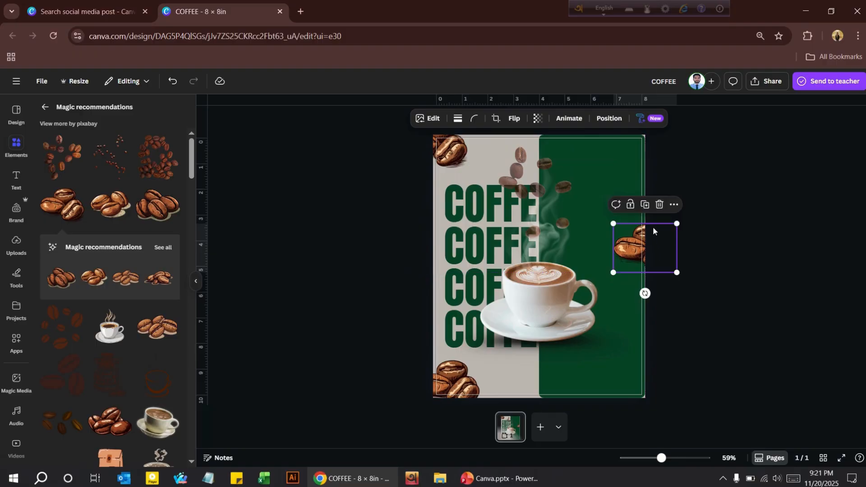
click(707, 177)
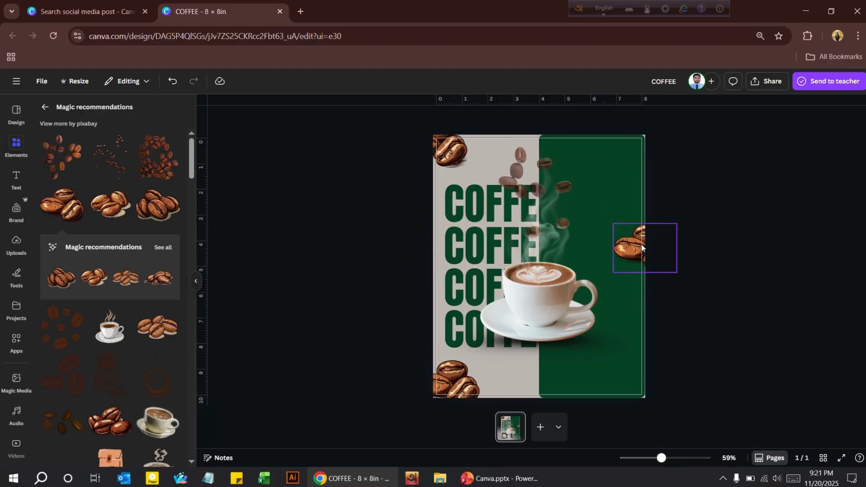
mouse_move(468, 3)
click(372, 31)
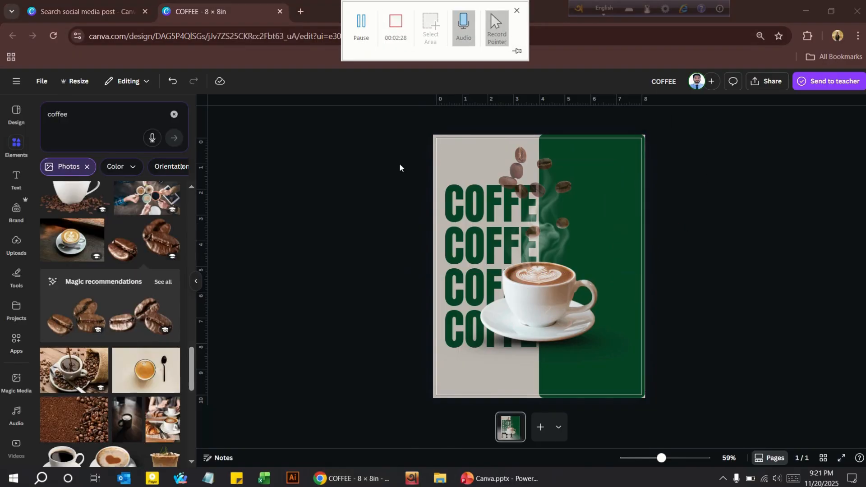
- Paste the realistic coffee bean photo onto the page and crop it to the single bean on its left
click(537, 361)
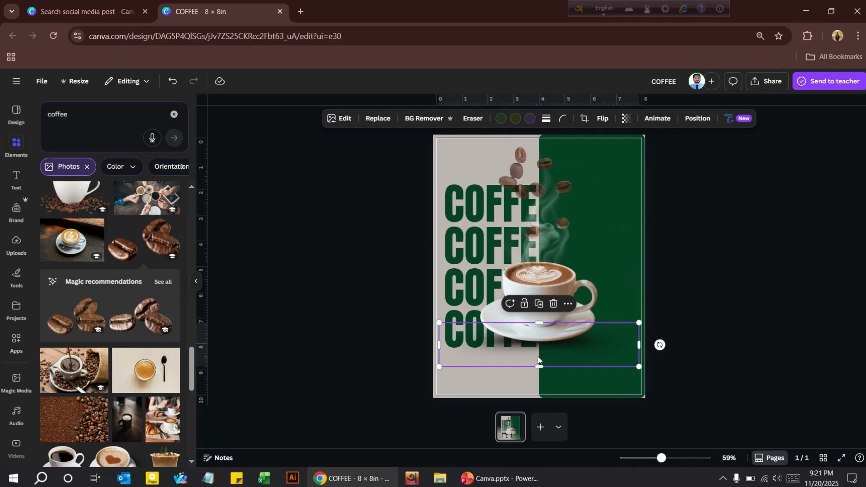
key(ctrl+v)
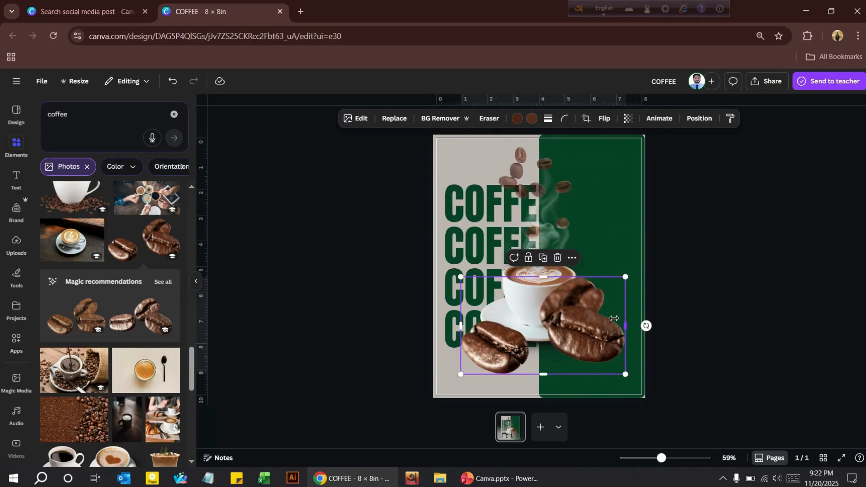
drag(625, 325, 535, 325)
- Arrange copies of the single coffee bean over the page's right edge, lower-left corner and upper-left corner
drag(505, 277, 633, 257)
click(446, 324)
drag(612, 220, 436, 139)
click(633, 211)
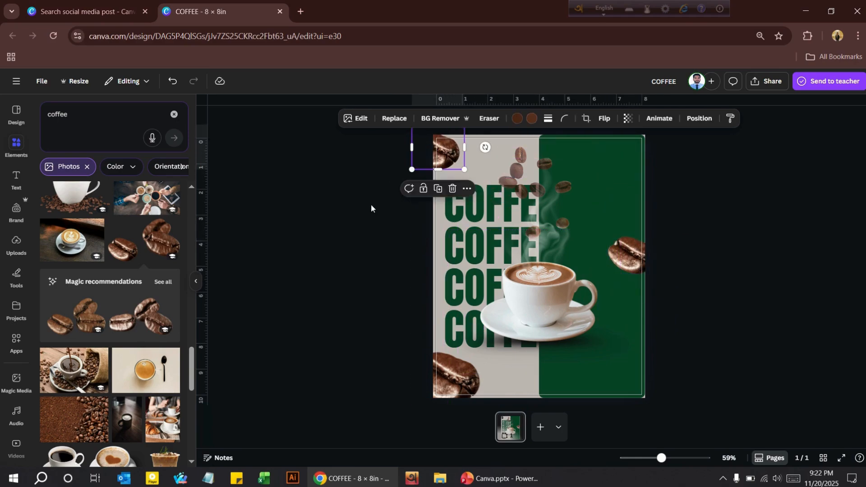
click(371, 204)
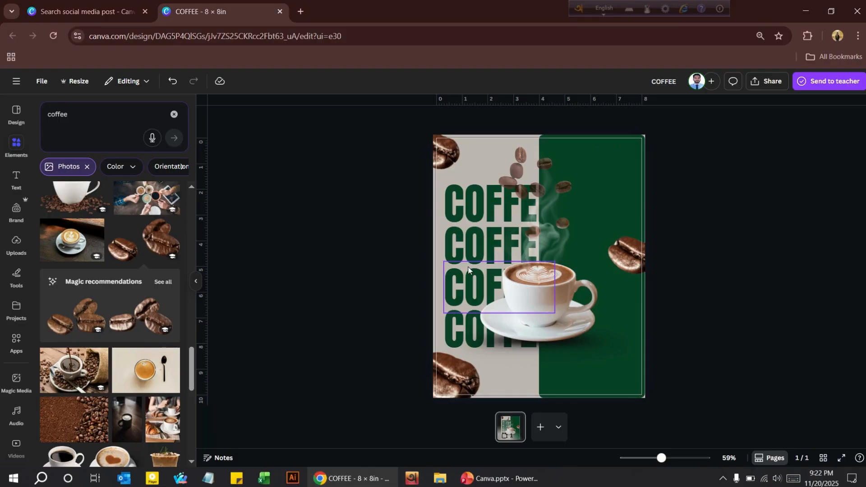
- Search the photos for "coffee logo" and add the round coffee cup logo to the page
click(79, 118)
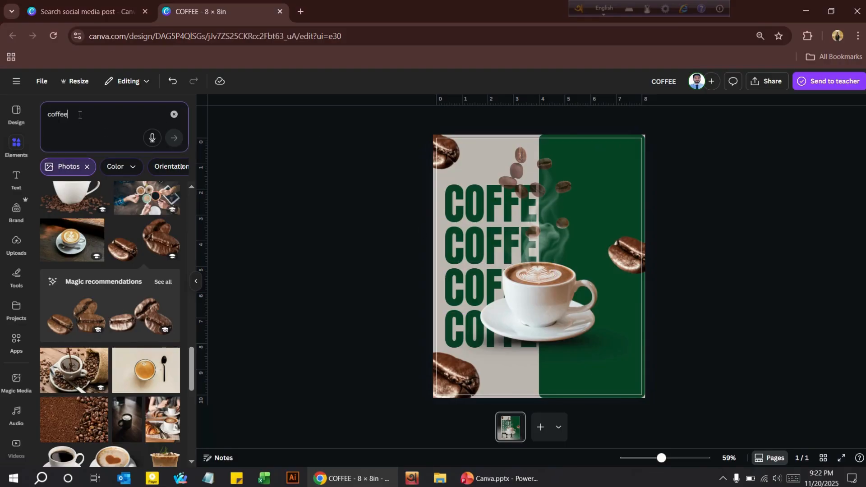
text(logo)
key(Return)
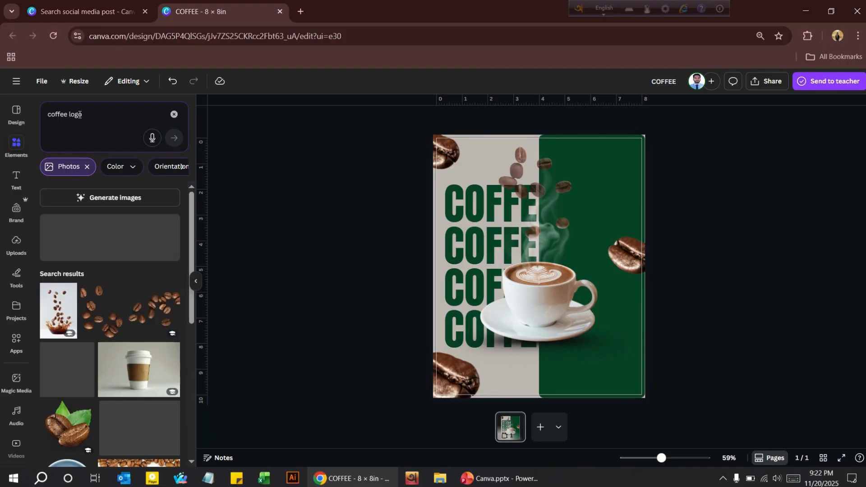
click(68, 369)
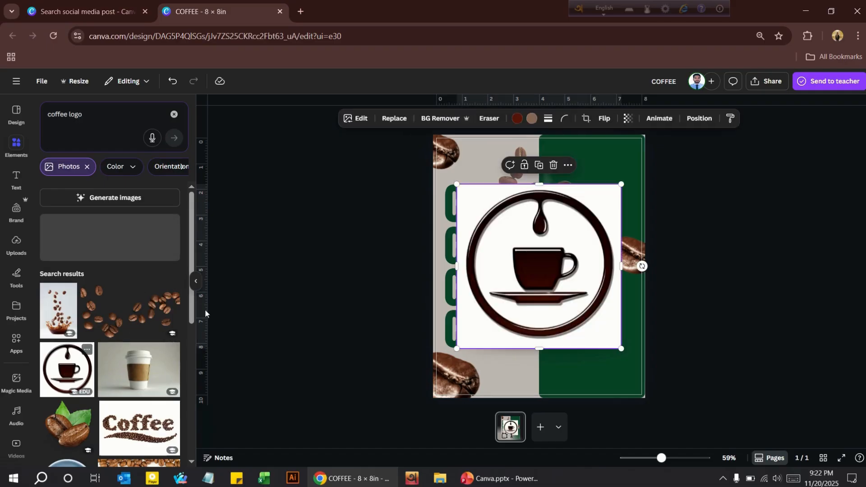
- Remove the cup logo's background and shrink it to a small icon below the saucer on the green half
click(444, 120)
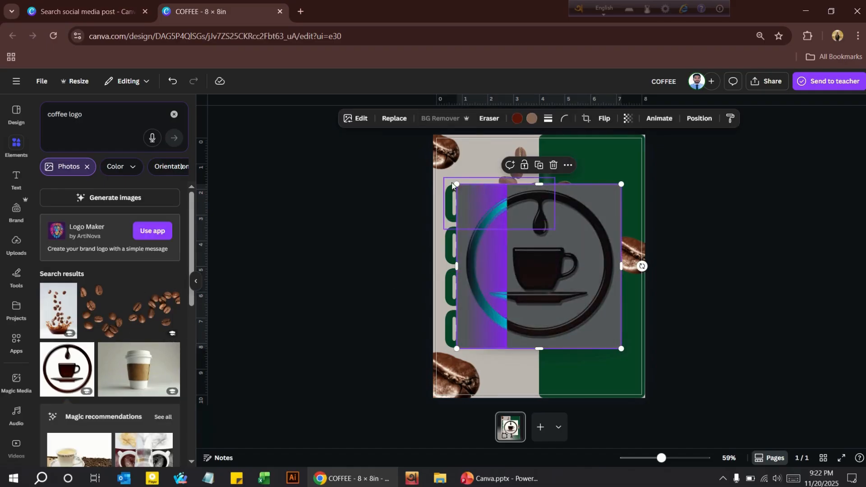
drag(457, 184, 569, 365)
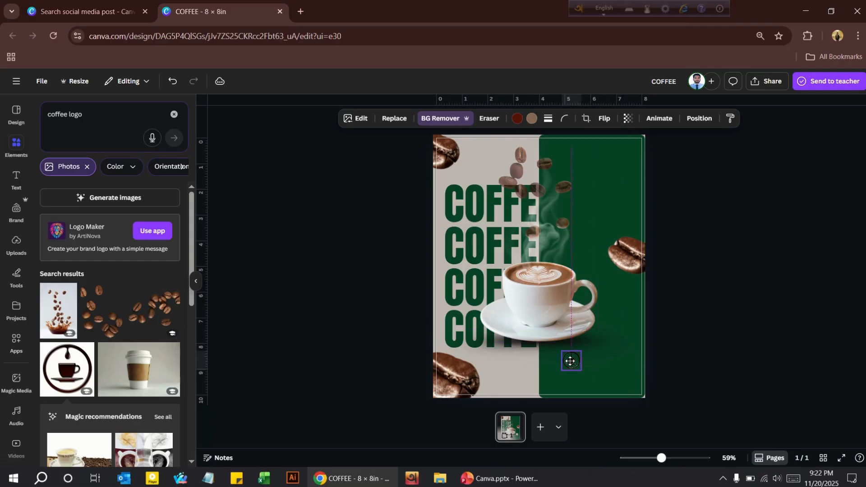
- Add a heading to the page that reads "Coffee Lathe"
click(475, 214)
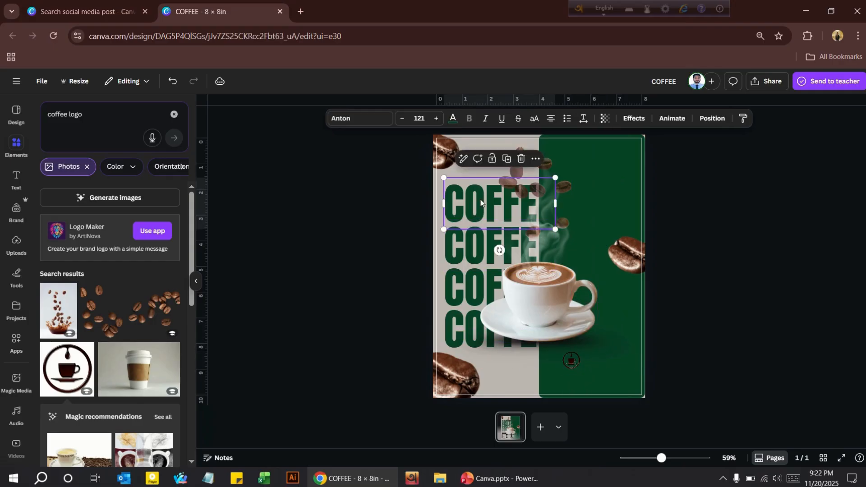
click(15, 181)
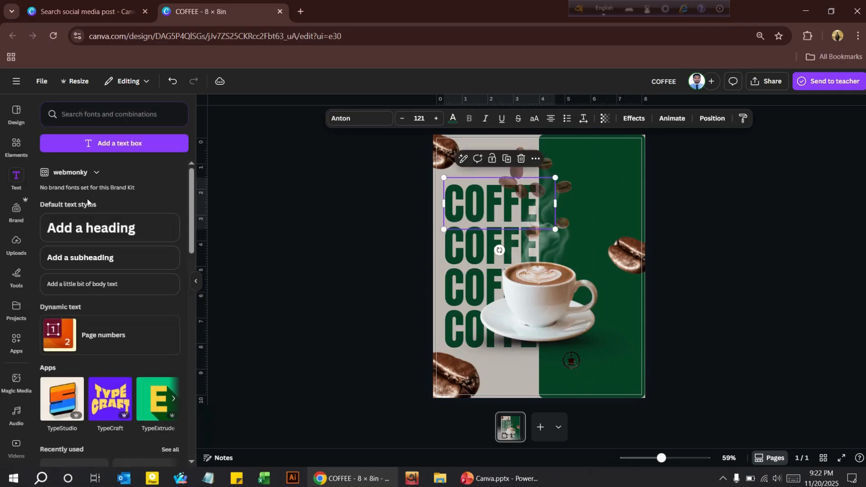
click(93, 238)
text(Coffee)
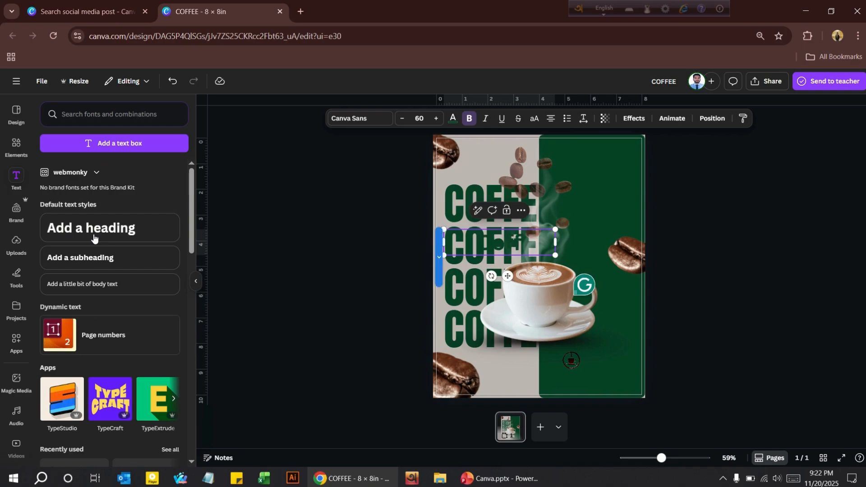
text( Lathe)
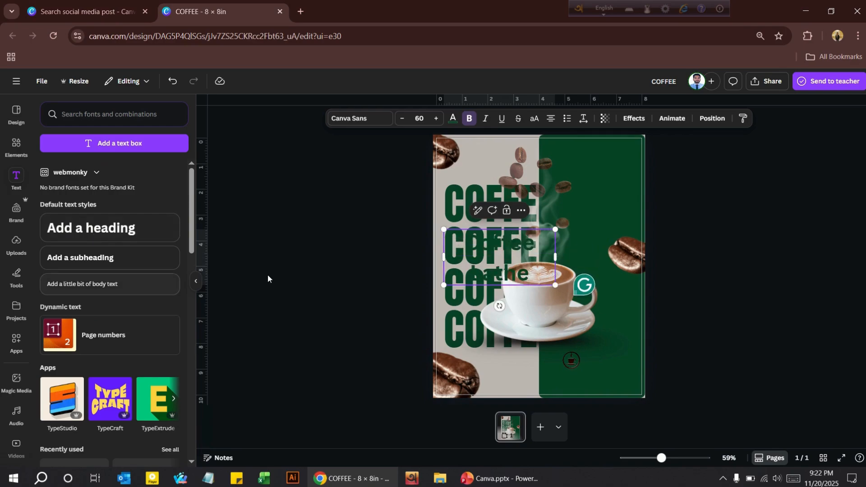
- Shrink the "Coffee Lathe" heading to font size 30.8 and move it beside the small cup logo
drag(555, 257, 609, 259)
drag(442, 233, 522, 242)
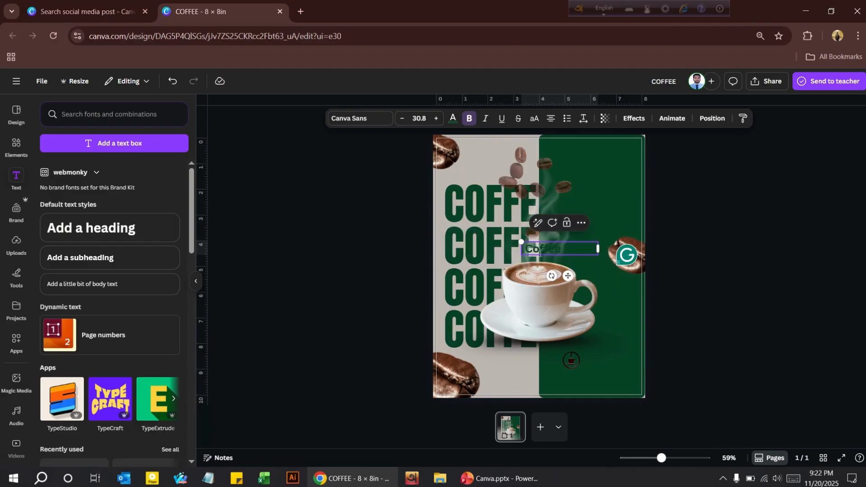
drag(568, 276, 622, 390)
- Colour the "Coffee Lathe" heading white and shift the cup logo left so it sits in front of the text
click(113, 176)
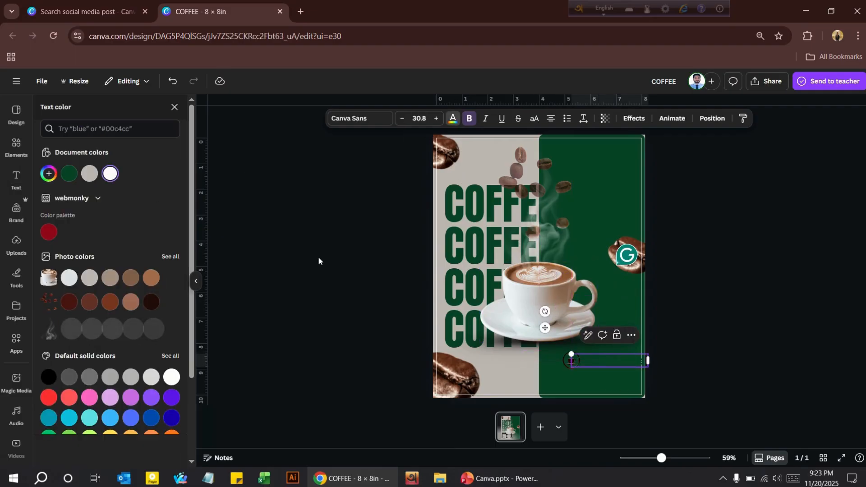
scroll(625, 388, up, 5)
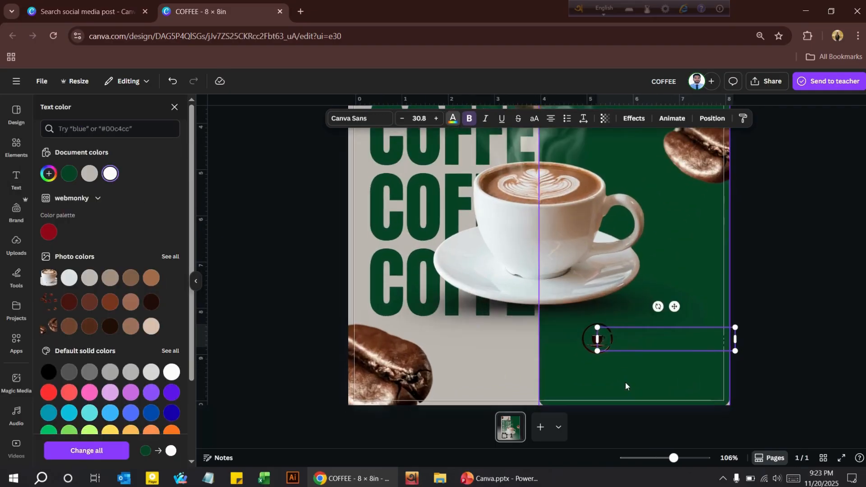
drag(588, 339, 570, 338)
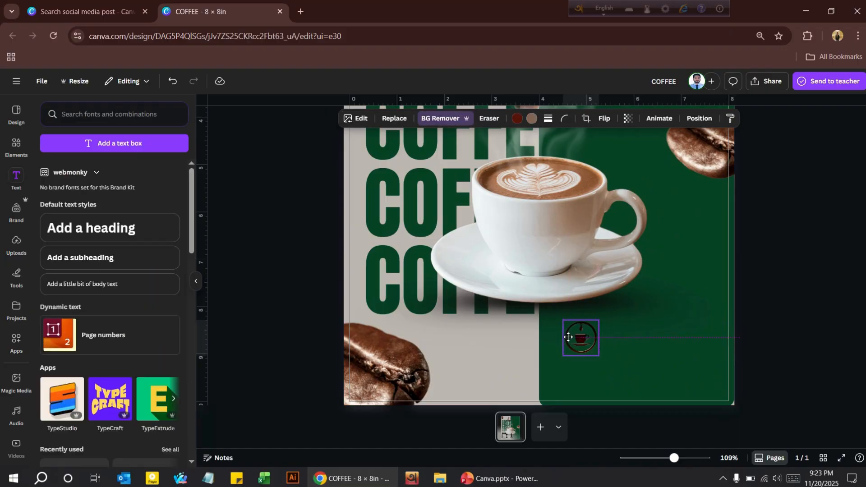
click(640, 339)
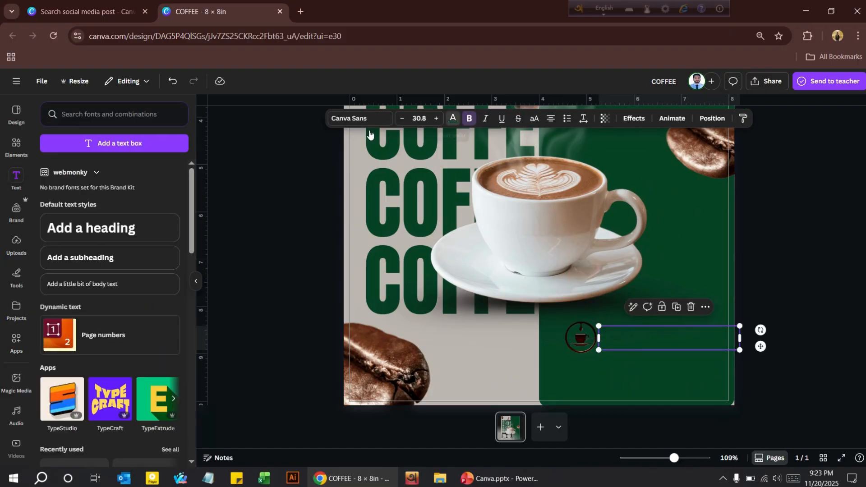
click(111, 174)
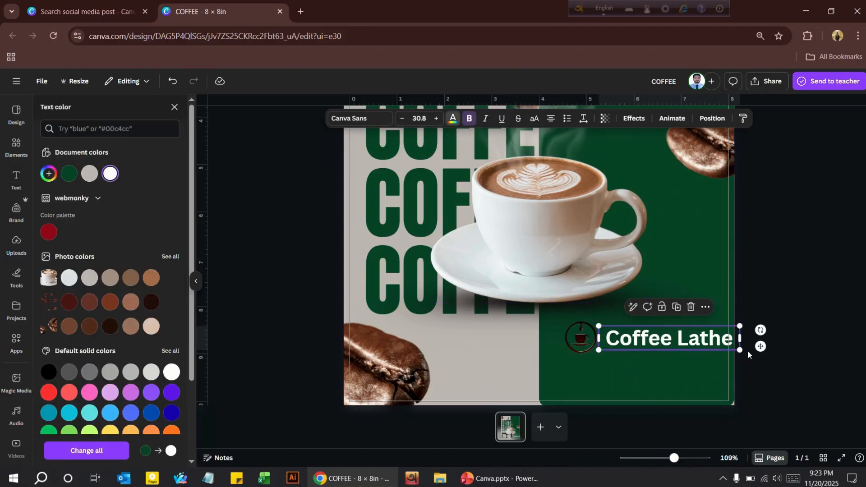
- Reduce the "Coffee Lathe" heading to font size 26 and reposition the logo next to it within the green half
drag(739, 350, 718, 348)
click(587, 351)
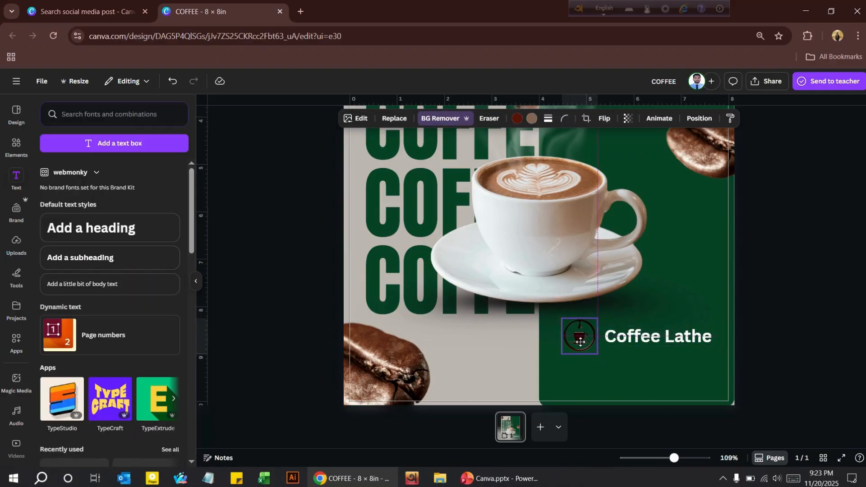
drag(587, 354, 574, 343)
- Duplicate the "Coffee Lathe" heading directly below, change the copy to "Starts from $5" and reduce it to font size 22
drag(650, 332, 634, 359)
click(655, 313)
double_click(635, 360)
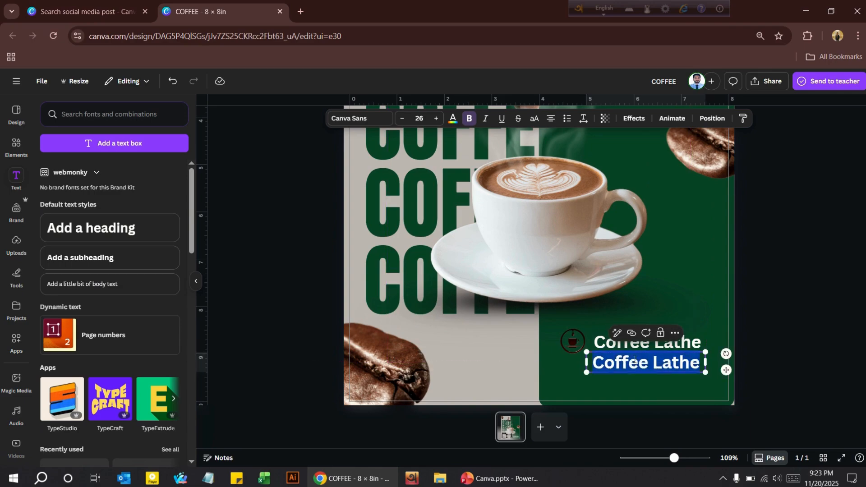
text(Starts from )
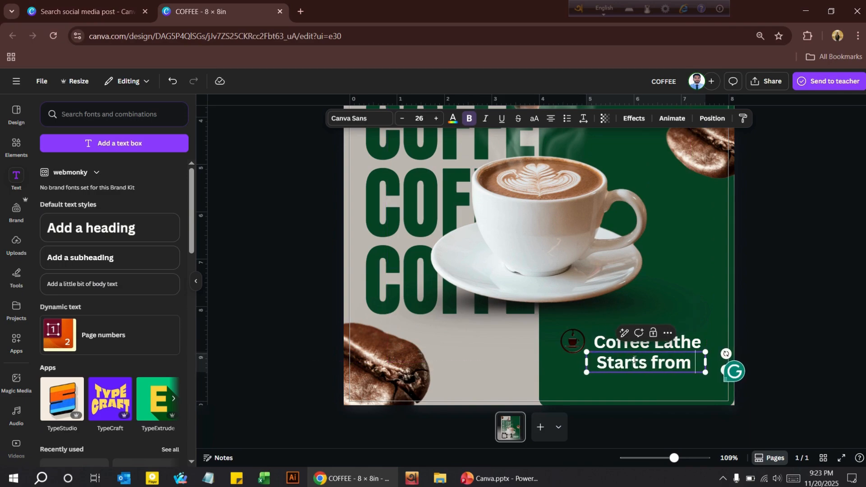
text($5)
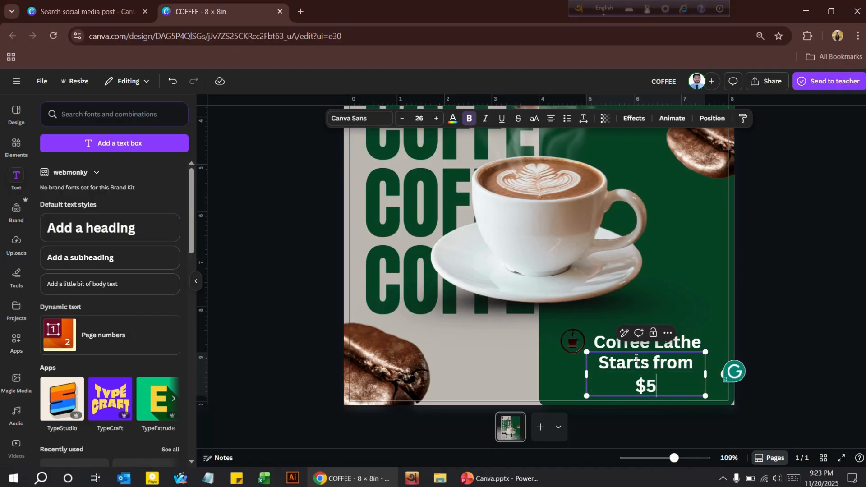
drag(582, 372, 597, 361)
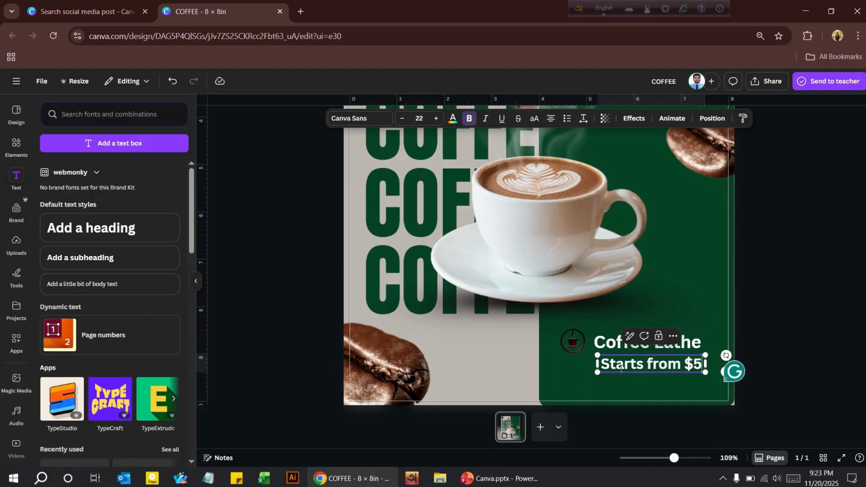
- Change the font of the "Coffee Lathe" heading to Impact
click(641, 342)
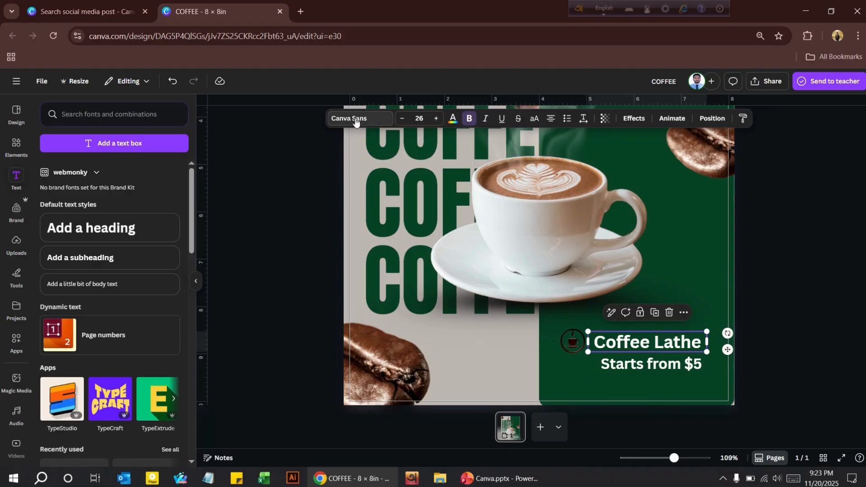
click(356, 118)
click(87, 256)
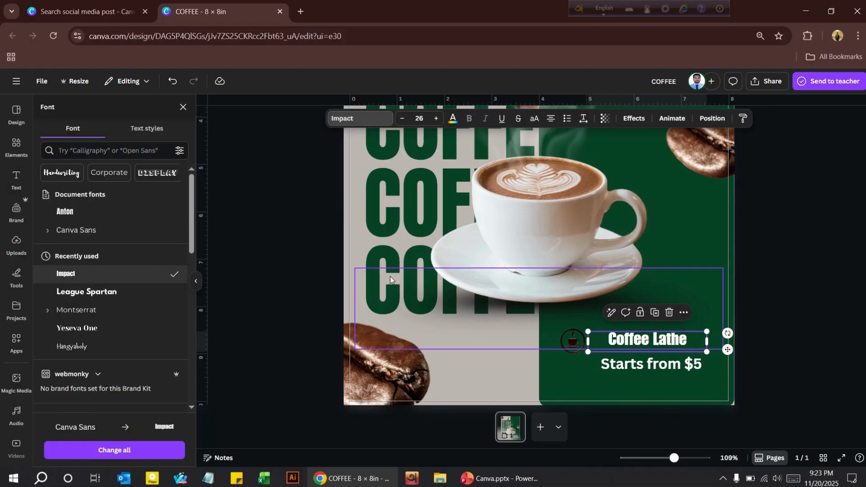
- Change the font of the "Coffee Lathe" heading to Roboto
scroll(105, 322, down, 5)
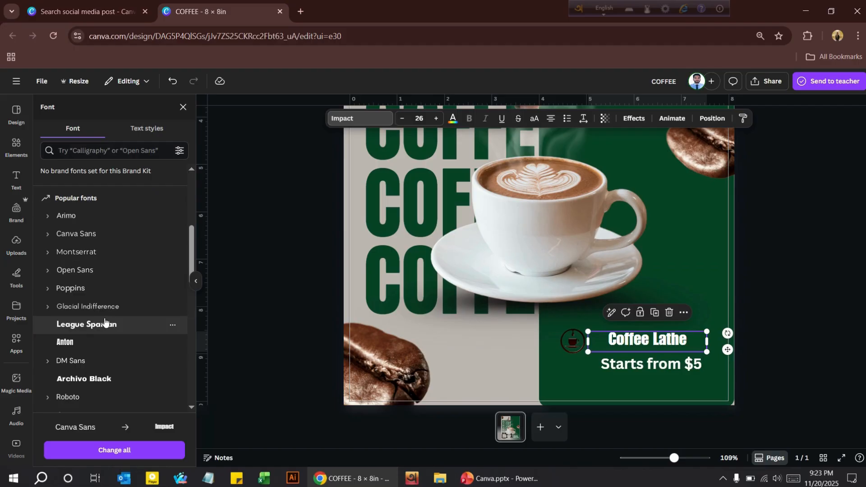
click(106, 387)
click(105, 399)
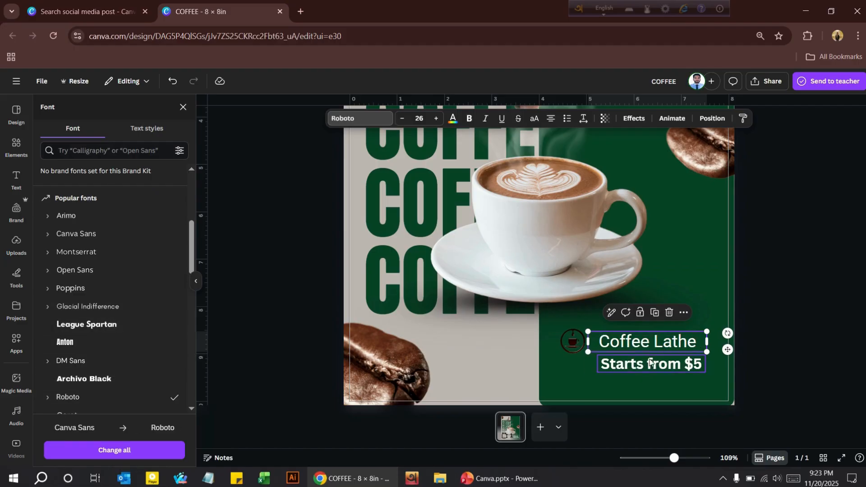
- Copy the "Coffee Lathe" heading's style onto the "Starts from $5" text and shrink that text to font size 18.6
right_click(640, 344)
click(668, 215)
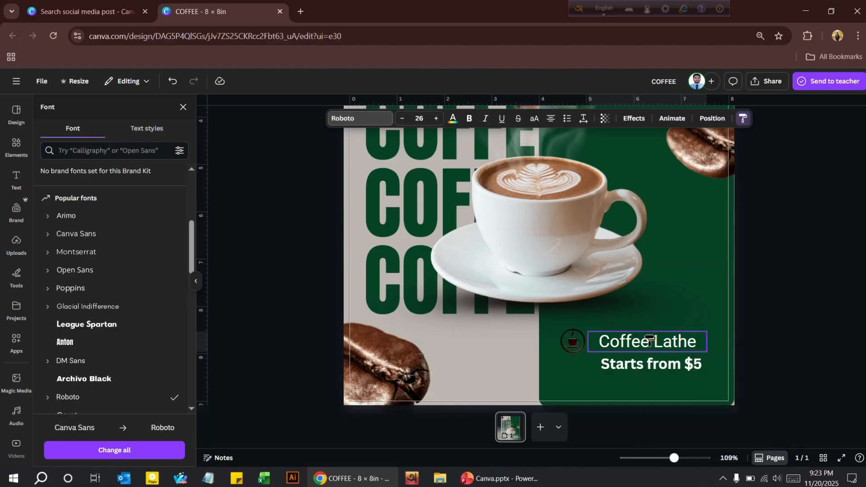
click(647, 366)
drag(706, 377, 684, 367)
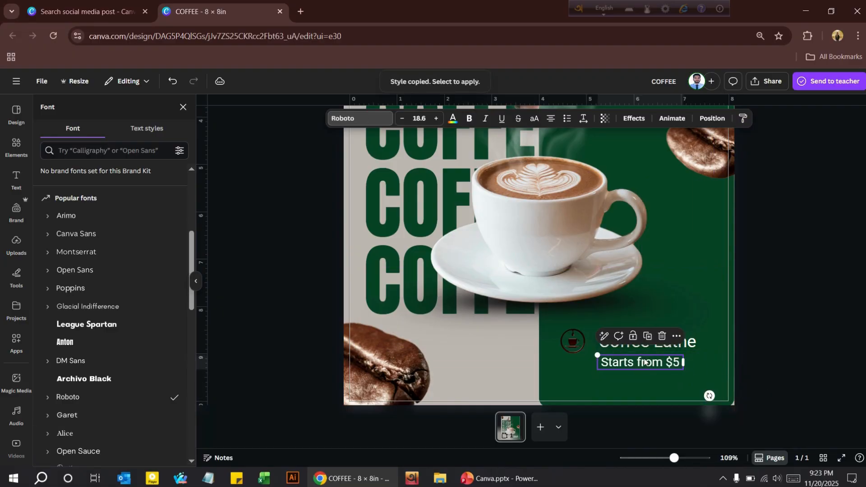
- Enlarge the cup logo slightly and move it down so it sits beside both the product name and the price text
click(574, 343)
mouse_move(580, 342)
mouse_down()
mouse_move(589, 352)
mouse_move(562, 332)
mouse_move(586, 354)
mouse_up()
mouse_move(452, 4)
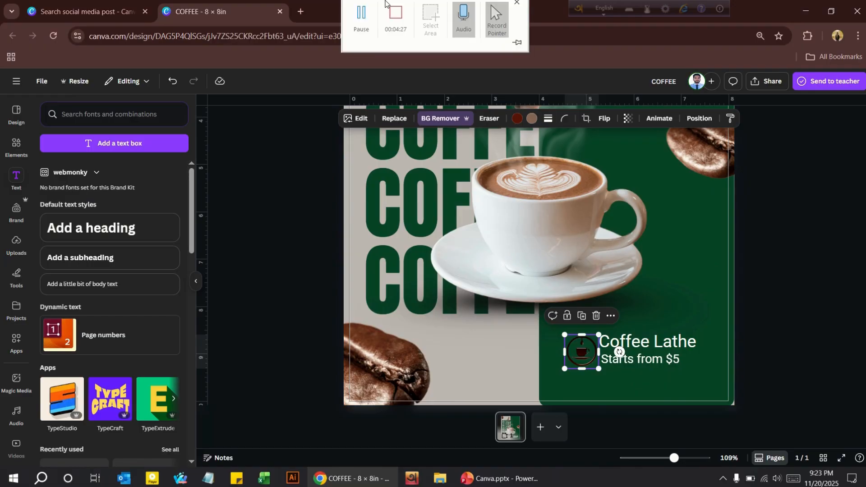
click(354, 44)
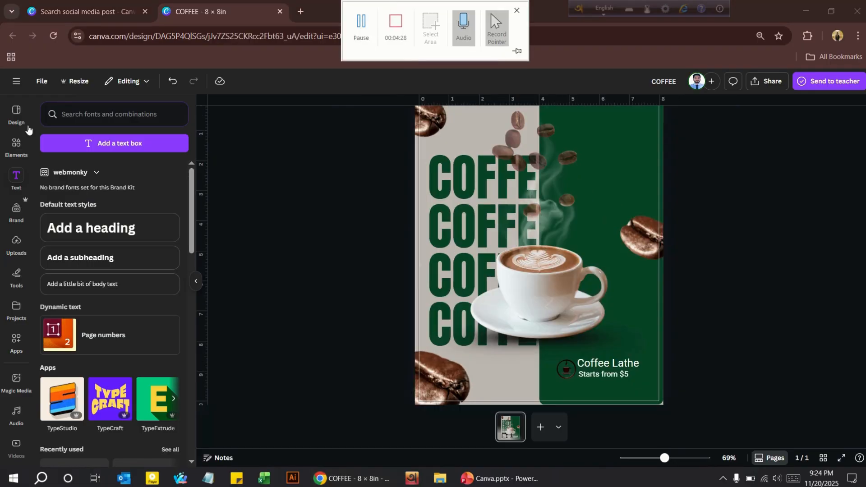
- Search the elements library for "cafe" and show all matching graphics without the photo filter
click(22, 141)
drag(89, 113, 29, 118)
text(cafe)
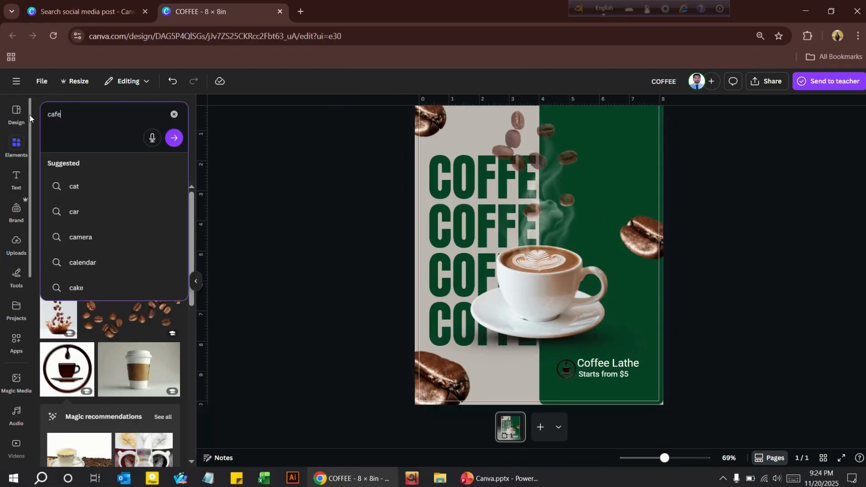
key(Return)
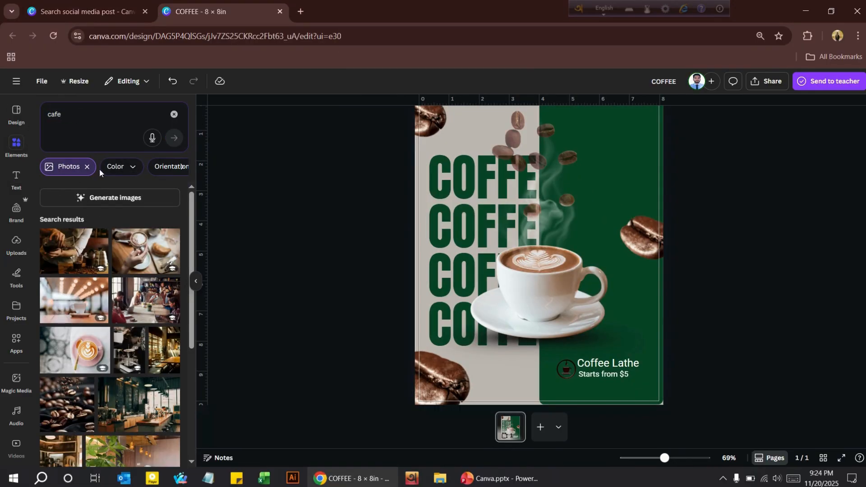
click(87, 168)
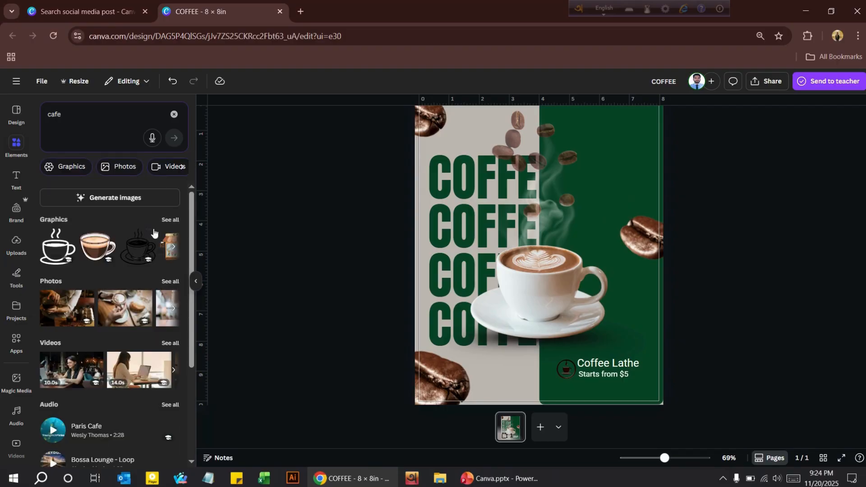
click(164, 220)
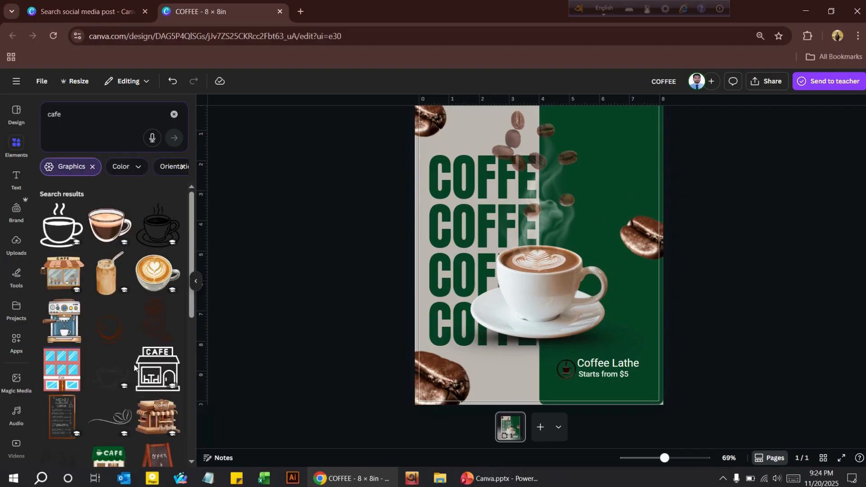
- Insert the line-drawn coffee bean swirl graphic, shrink it and place it near the top of the poster's green half
click(119, 421)
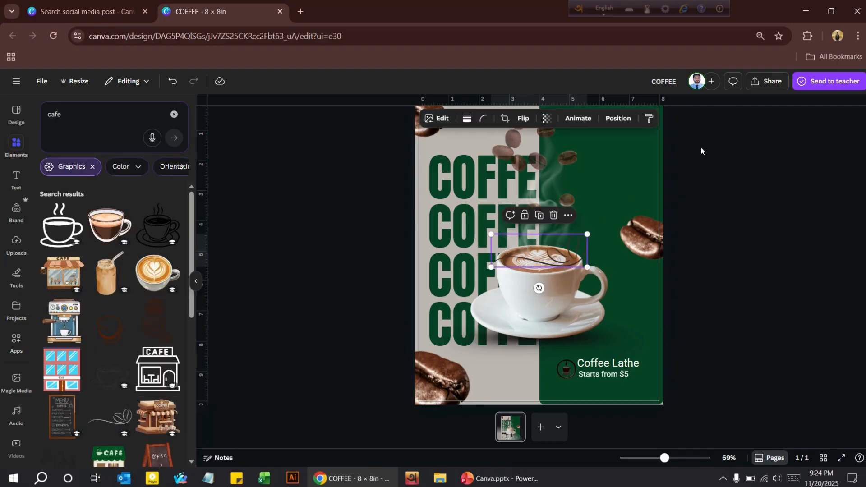
drag(540, 228, 593, 179)
drag(553, 158, 607, 132)
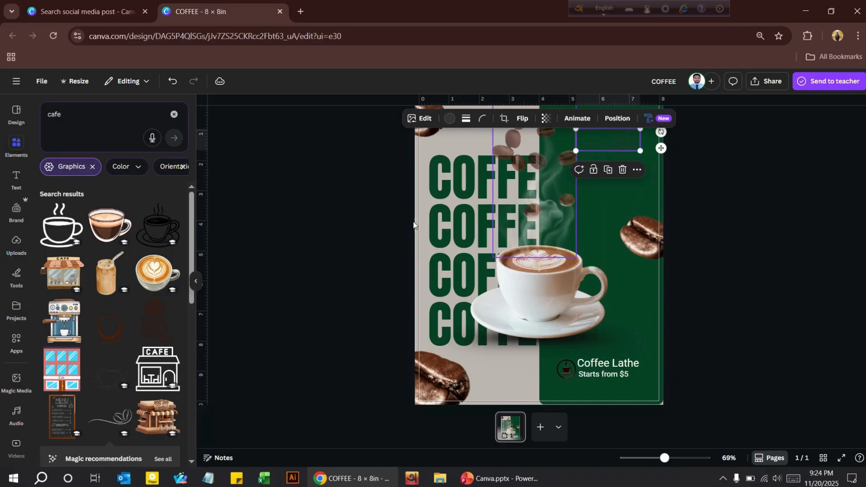
- Insert the handwritten "Café" lettering graphic, shrink it and place it near the top of the green half
scroll(122, 341, down, 5)
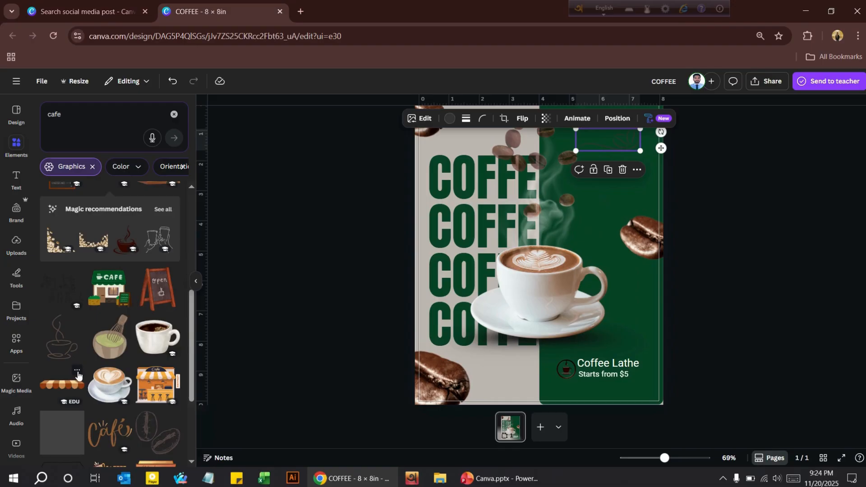
scroll(78, 374, down, 3)
click(62, 440)
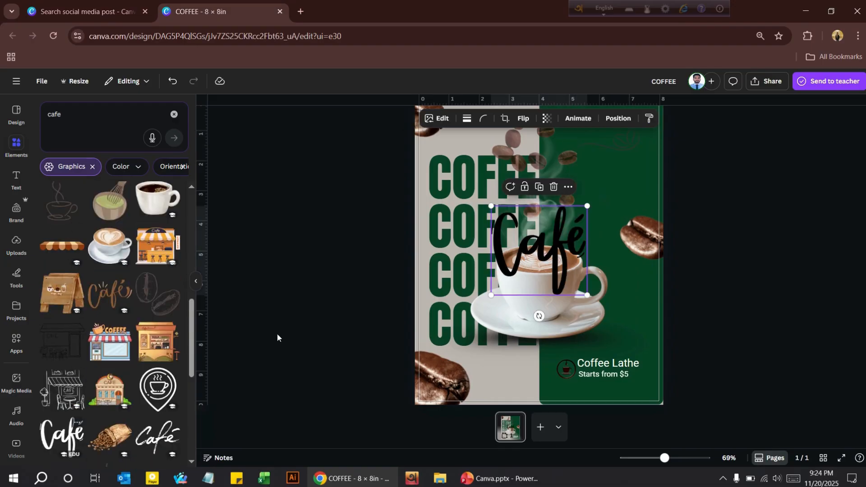
drag(487, 204, 605, 143)
- Try the bean swirl graphic behind the "Café" lettering, nudge the lettering into position and delete the swirl graphic
scroll(630, 187, up, 5)
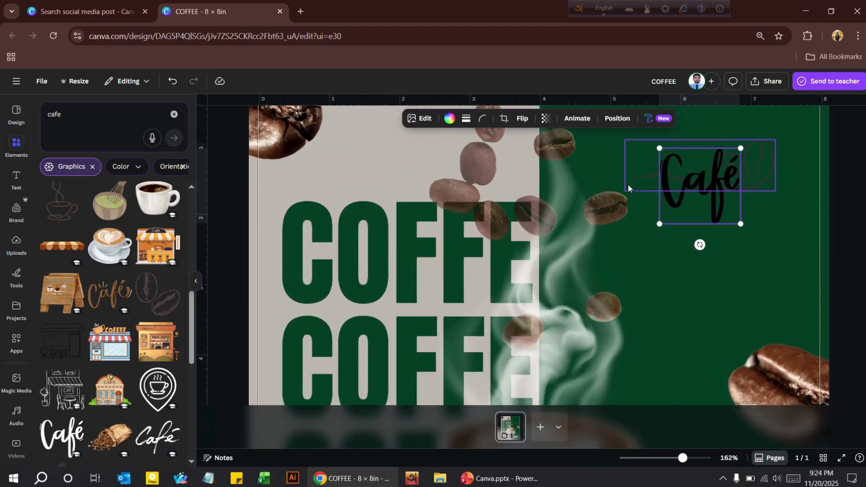
drag(628, 180, 653, 205)
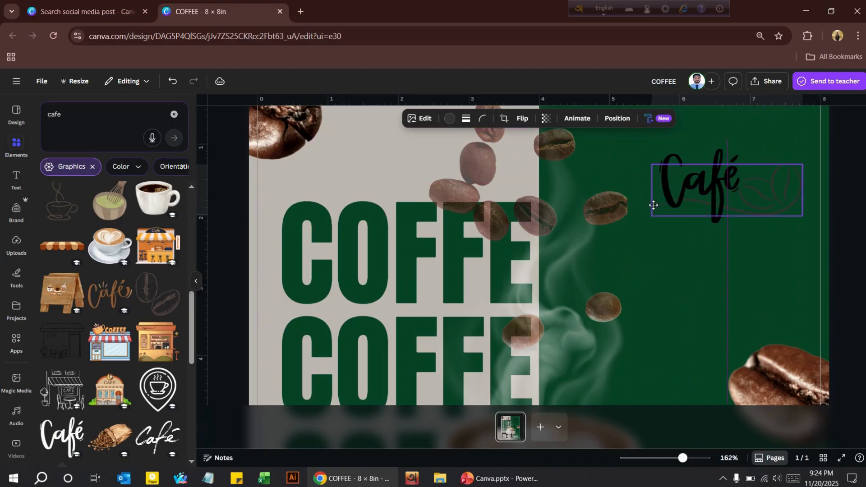
mouse_move(704, 190)
mouse_down()
mouse_move(709, 162)
mouse_move(715, 180)
mouse_up()
click(773, 197)
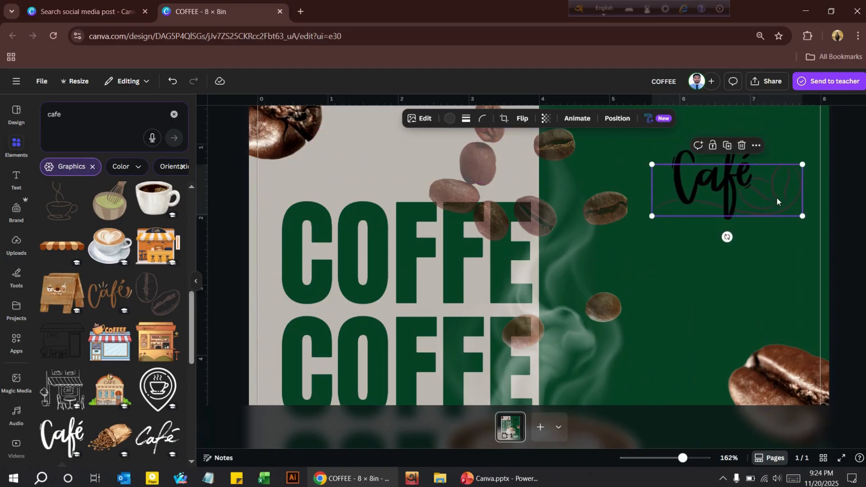
key(Delete)
- Recolour the "Café" lettering white
click(748, 191)
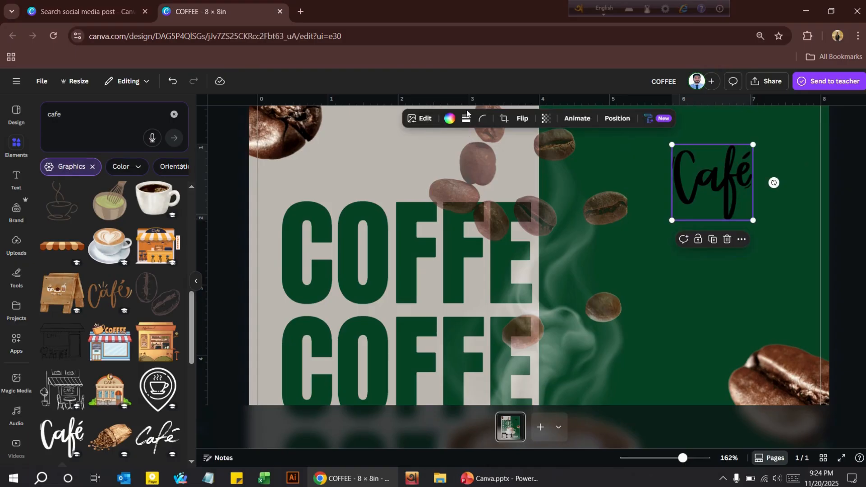
click(450, 119)
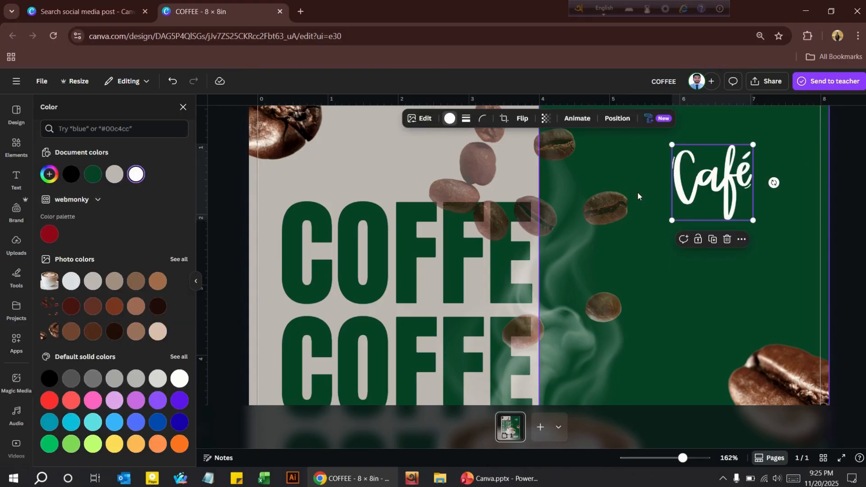
click(521, 155)
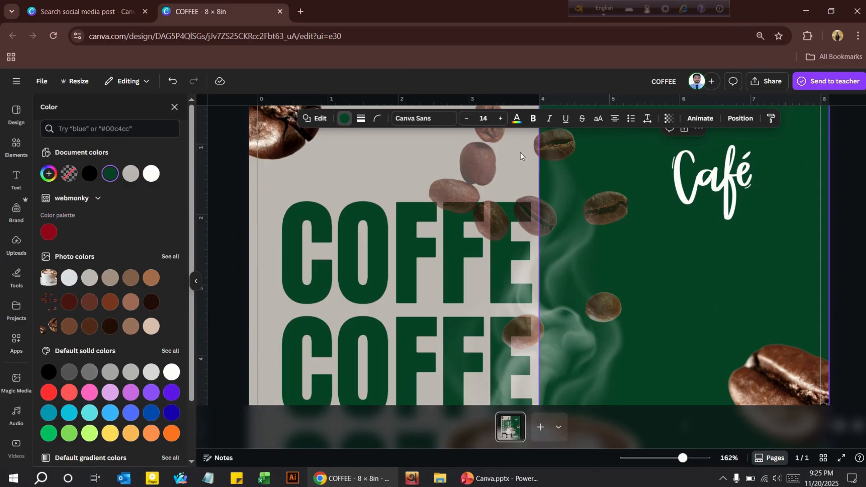
- Preview the finished poster in full screen
mouse_move(387, 5)
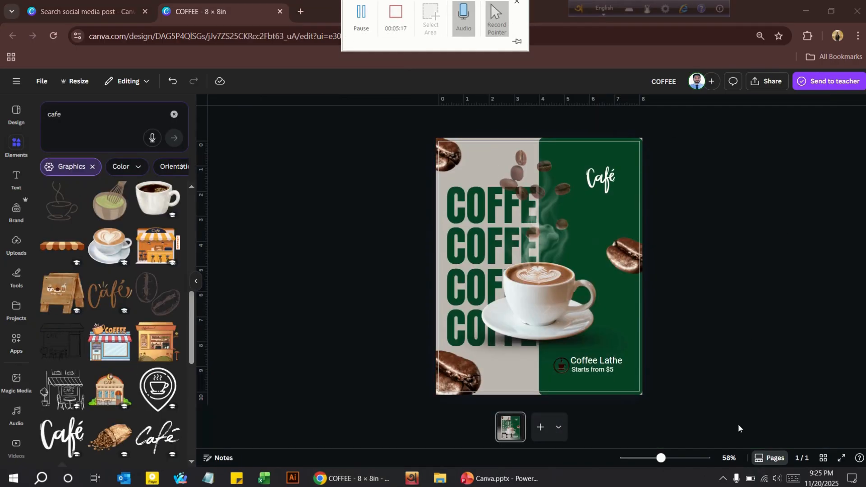
click(844, 458)
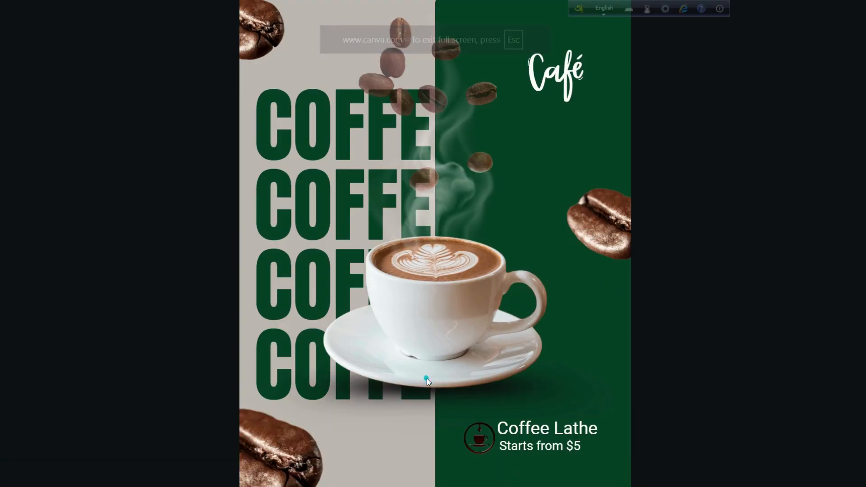
mouse_move(496, 486)
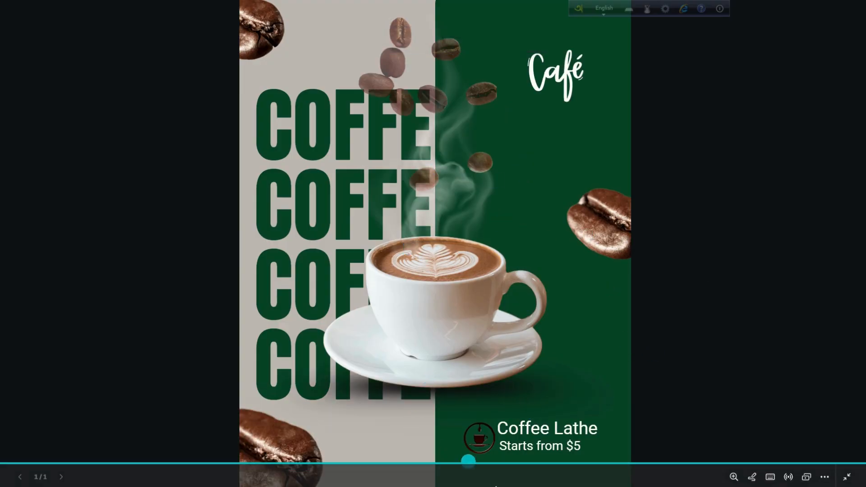